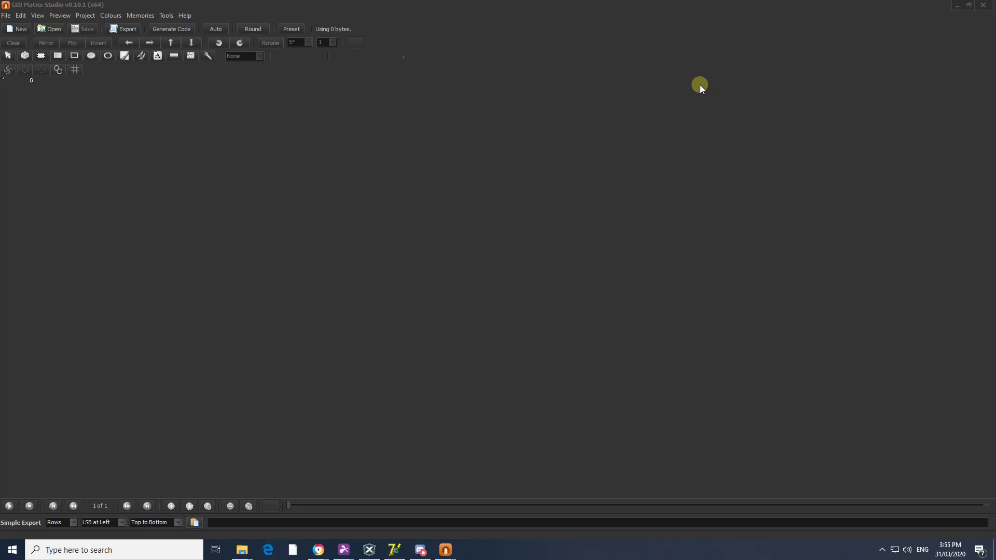
Step: Create a new 48 x 12 RGB matrix project with round pixels and one animation frame, clearing all existing data
left_click(6, 15)
left_click(15, 27)
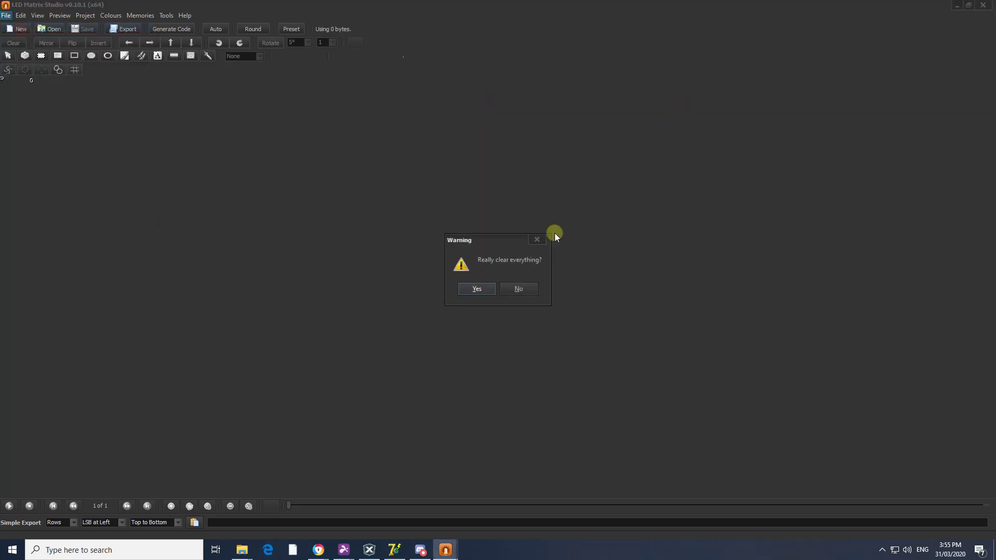
left_click(477, 290)
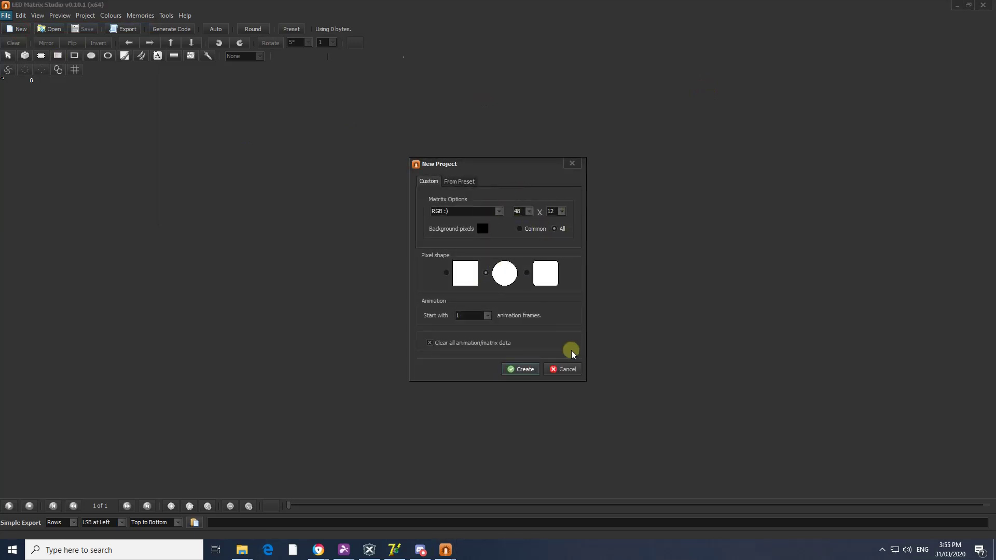
left_click(525, 366)
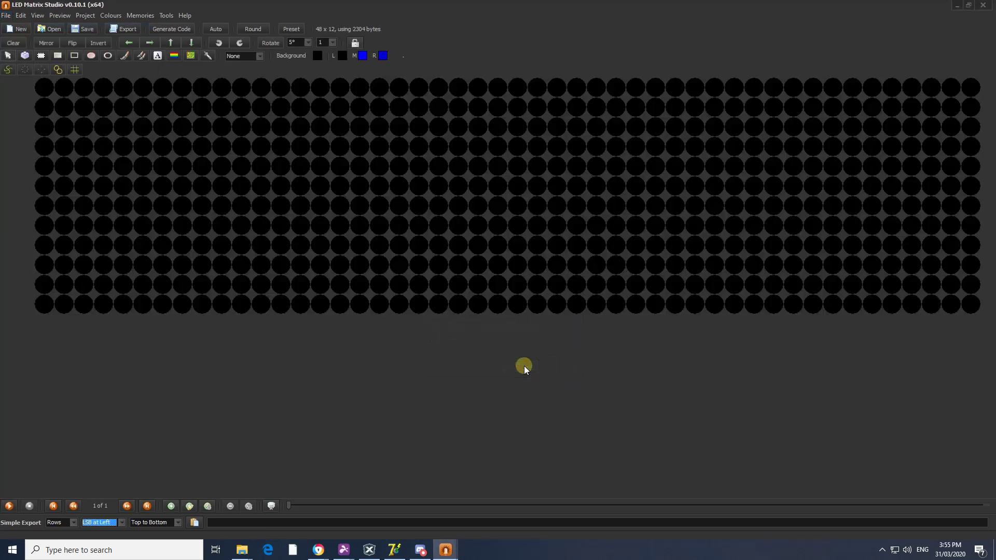
Step: Show the matrix preview and set its size to x15
left_click(60, 17)
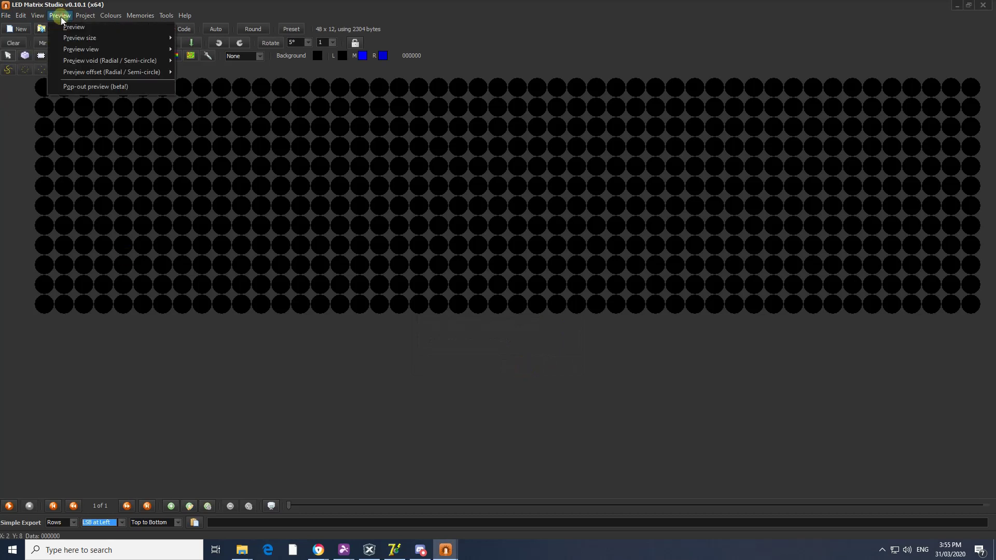
left_click(72, 27)
left_click(60, 15)
mouse_move(65, 38)
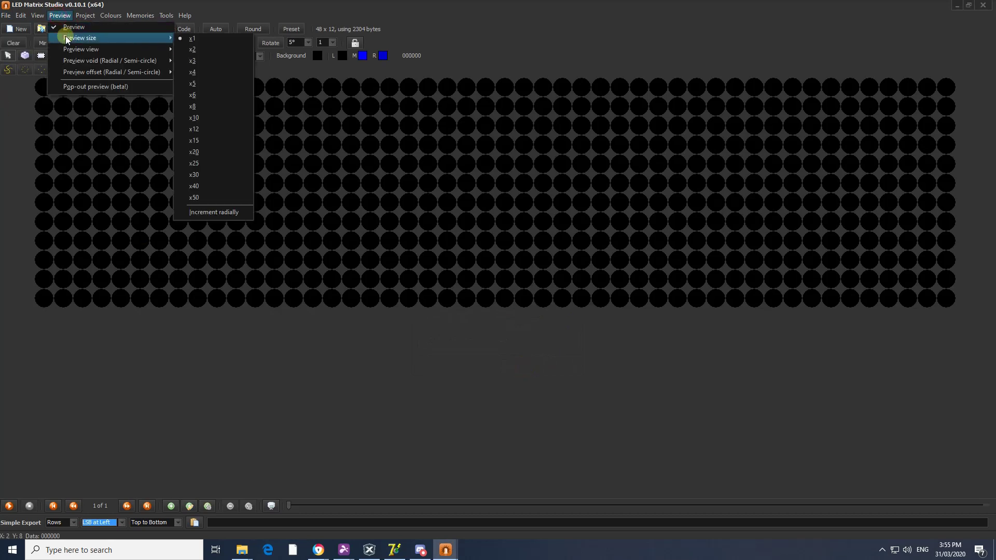
left_click(200, 140)
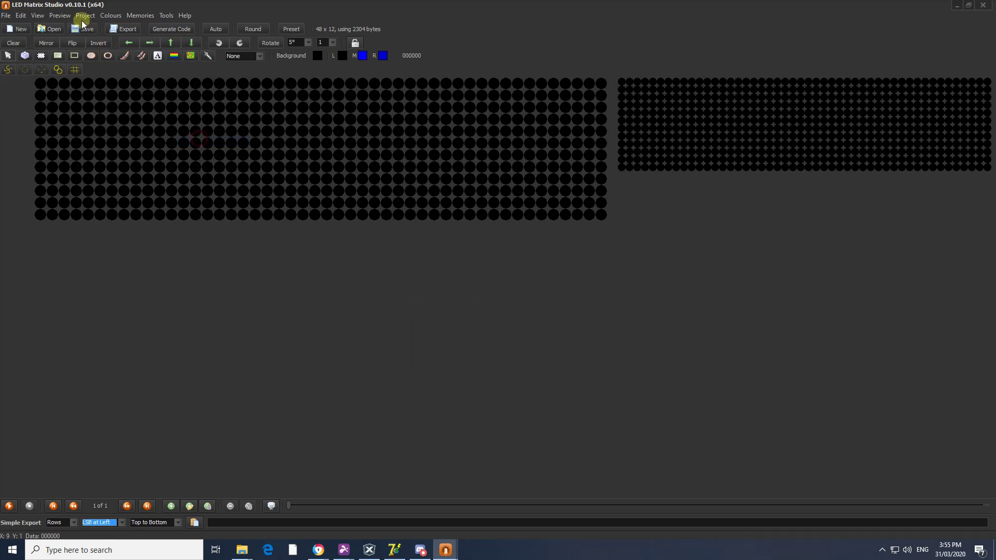
Step: Set the preview void to 50 and switch the preview to the radial view
left_click(60, 15)
mouse_move(73, 59)
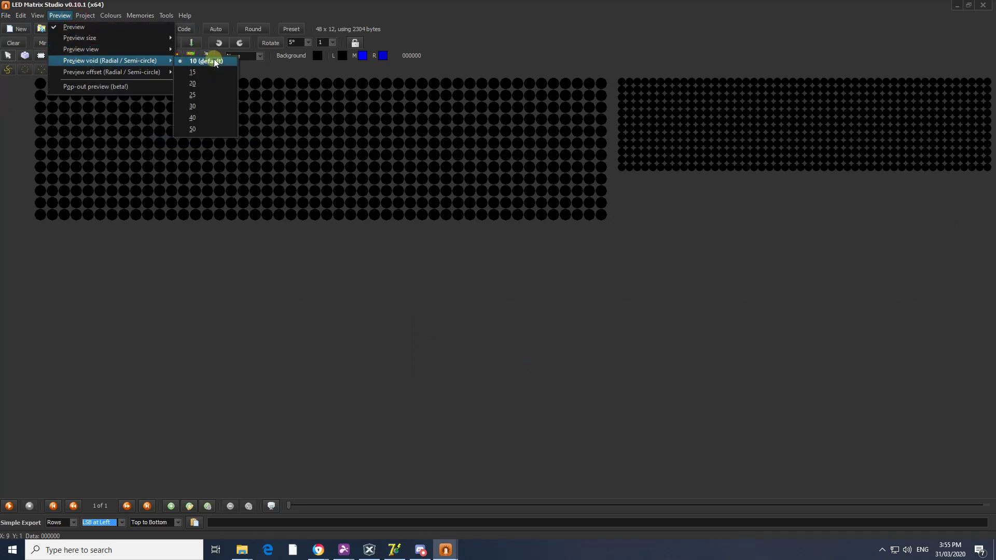
left_click(192, 127)
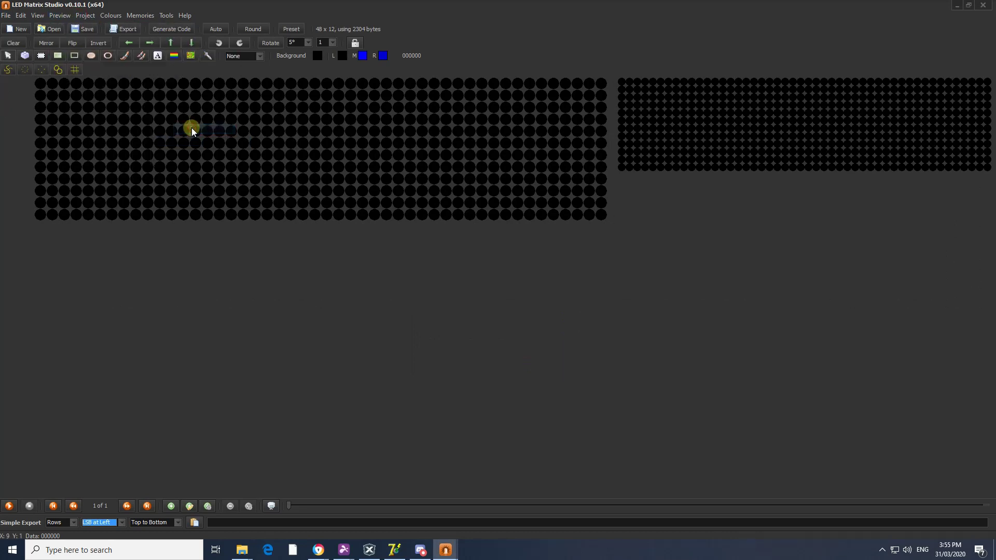
left_click(61, 17)
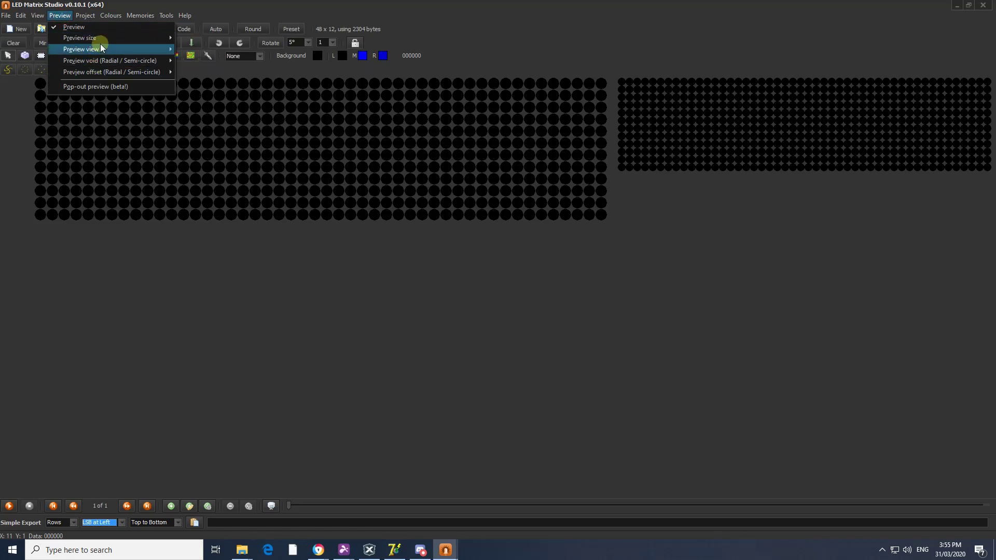
mouse_move(101, 46)
left_click(216, 60)
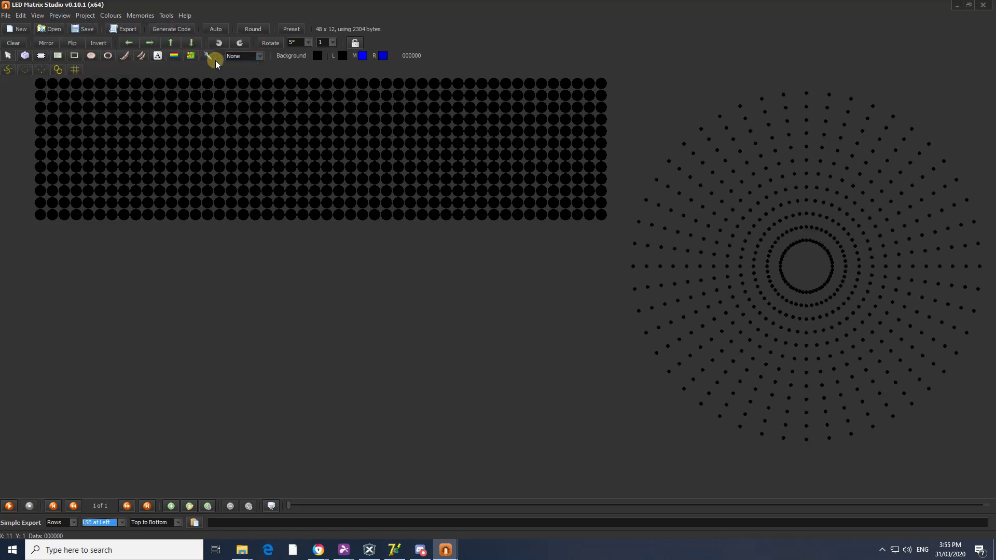
Step: Choose a preview offset for the radial preview
left_click(60, 15)
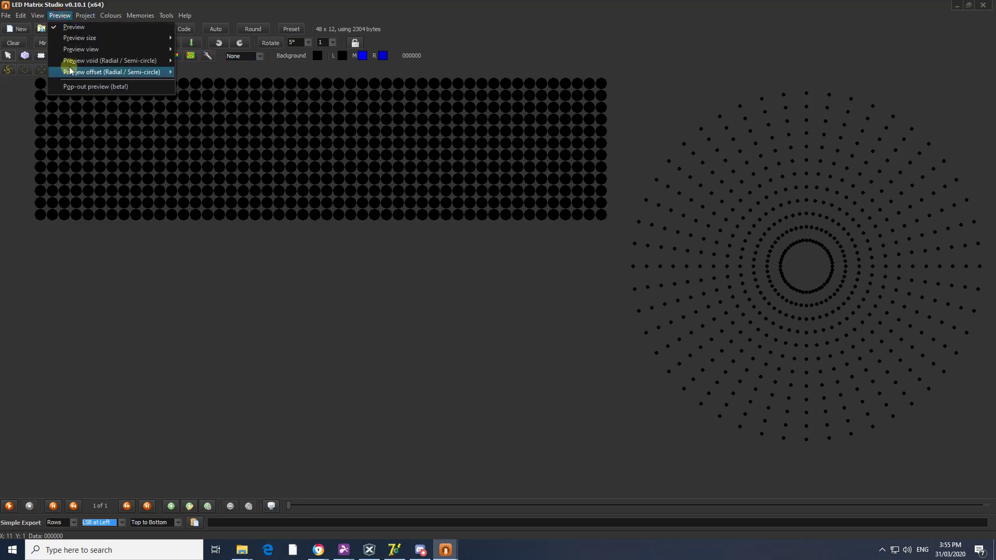
mouse_move(104, 74)
left_click(197, 141)
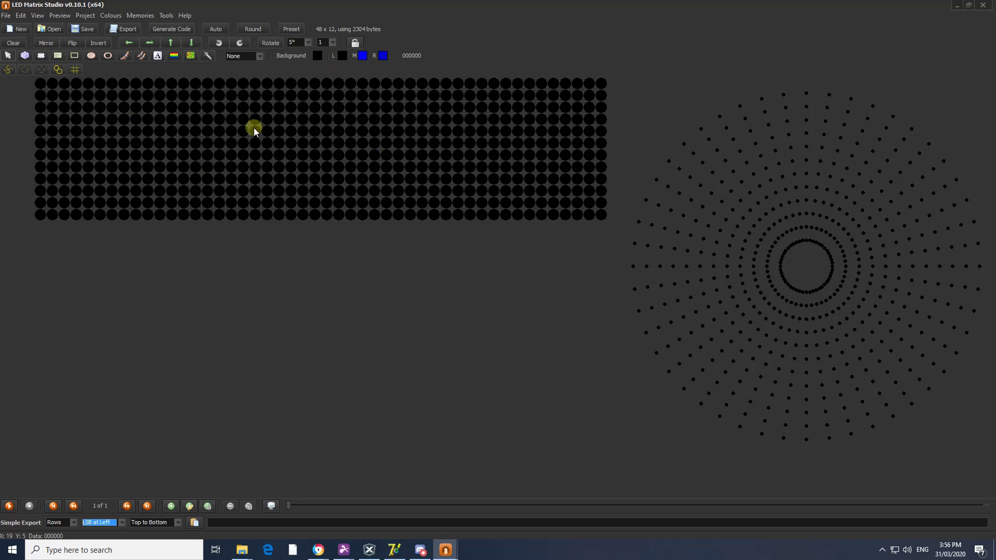
Step: Show the RGB palette toolbar and choose blue as the main drawing colour
left_click(37, 15)
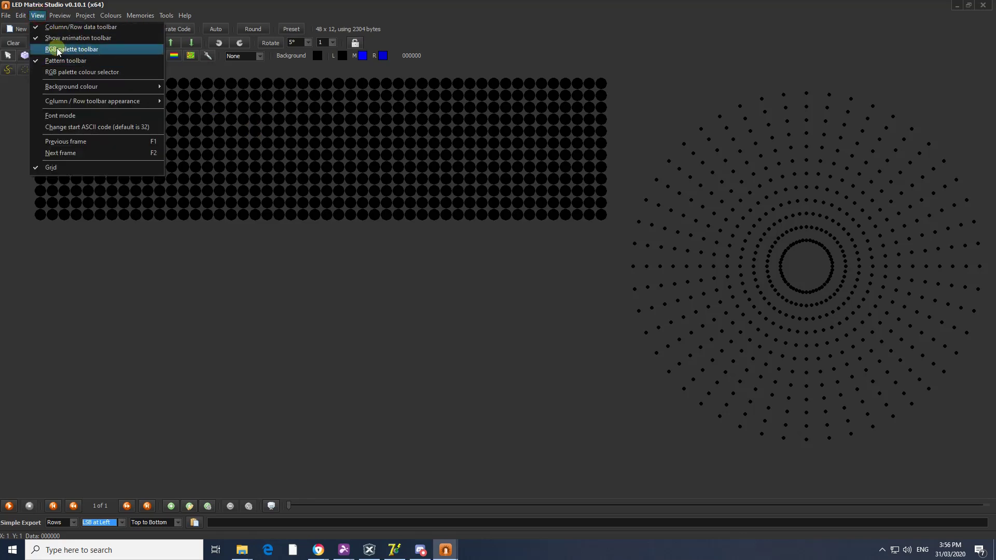
left_click(78, 49)
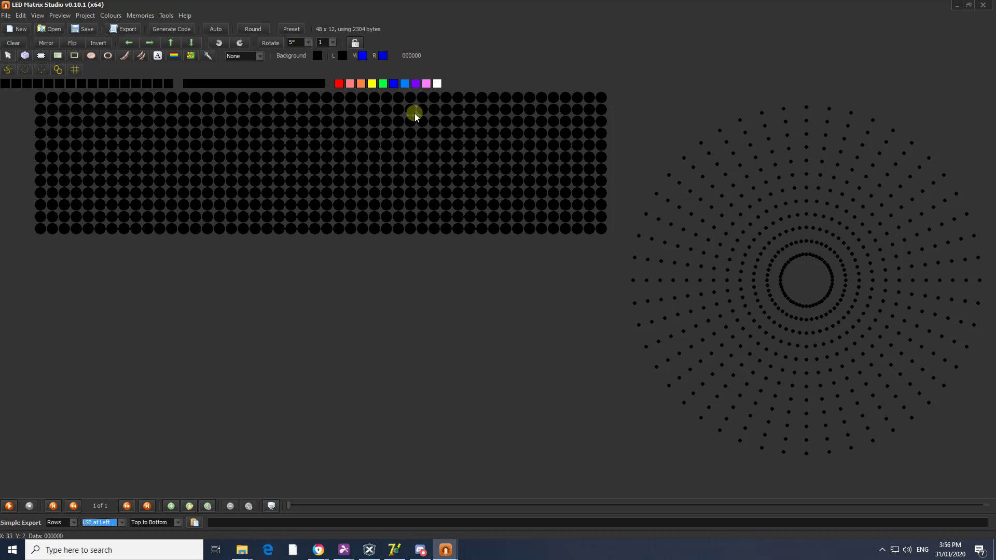
left_click(391, 89)
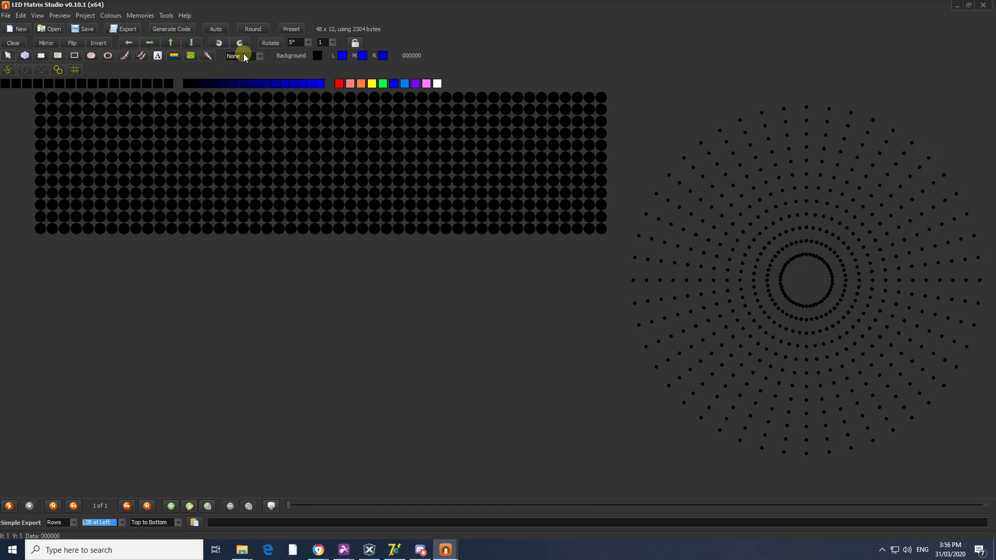
Step: Set drawing mirroring to Vertical and draw two blue pixels at the centre of the matrix's bottom row
left_click(260, 55)
left_click(236, 79)
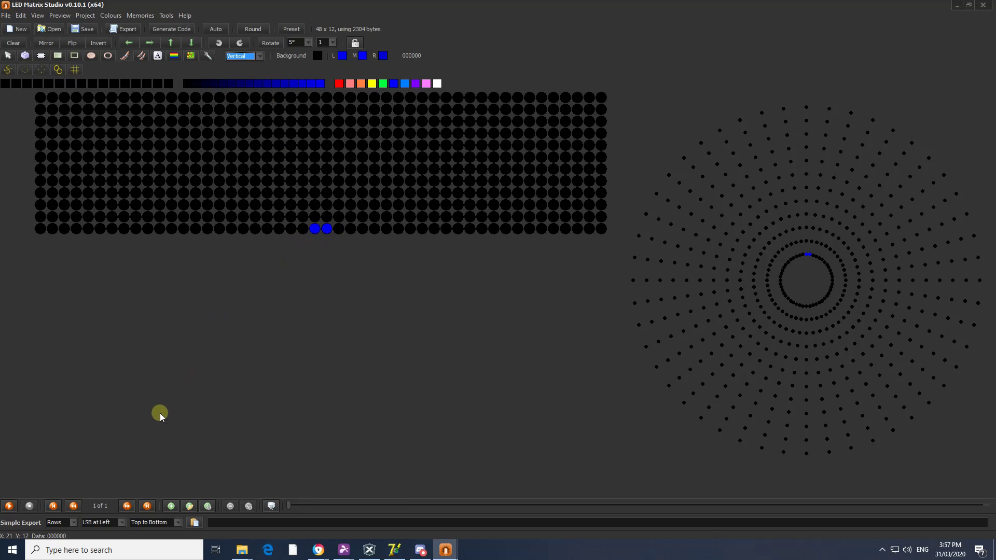
Step: Add frame 2 as a copy, shift it up one row and draw four centred blue pixels in the bottom row
left_click(190, 507)
left_click(172, 42)
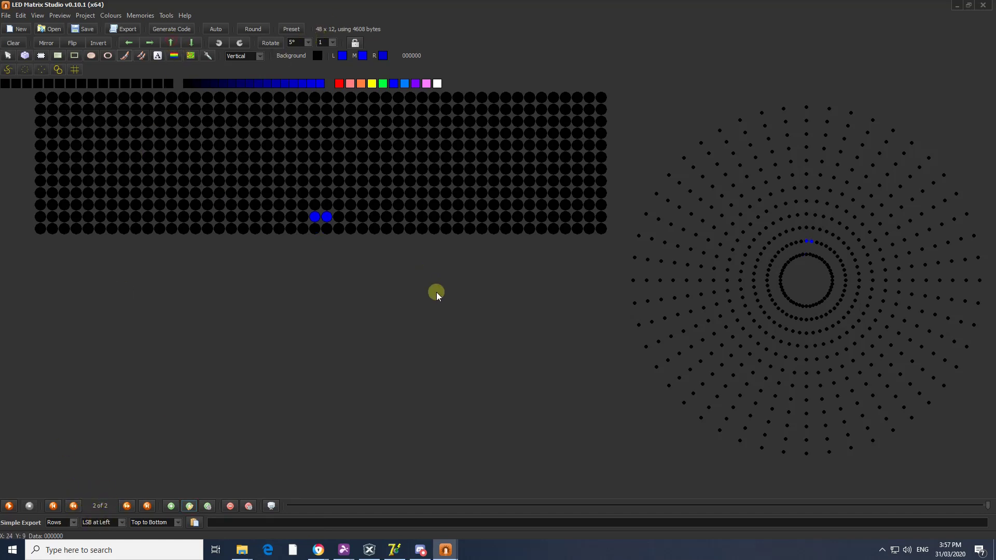
left_click(315, 229)
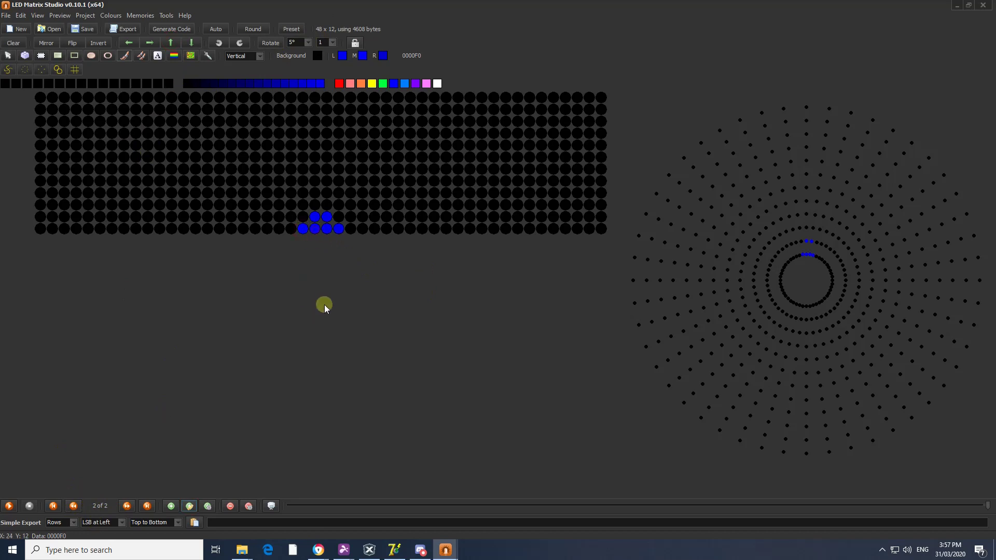
Step: Add frame 3 as a copy, shift it up one row and draw six centred blue pixels in the bottom row
left_click(191, 507)
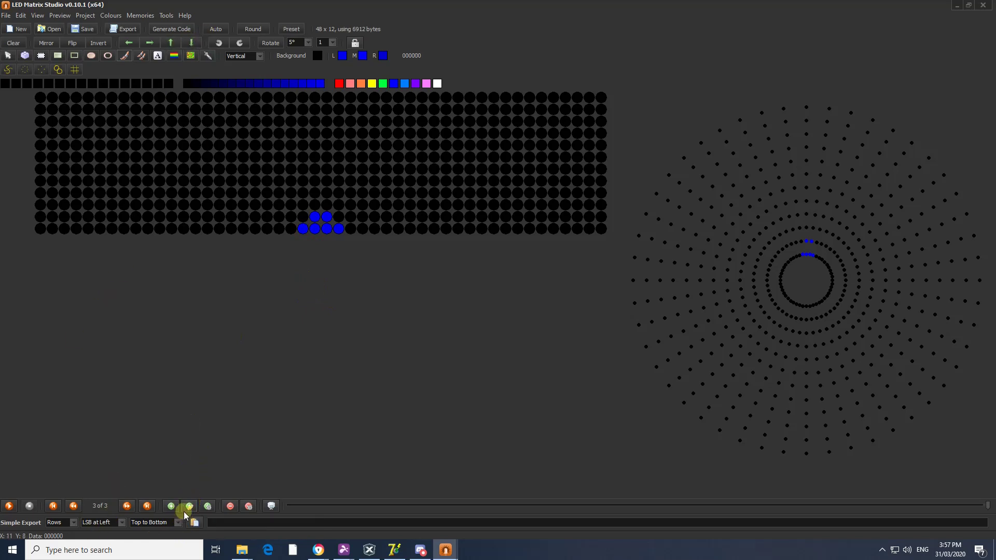
left_click(170, 42)
left_click(291, 228)
left_click(302, 228)
left_click(315, 229)
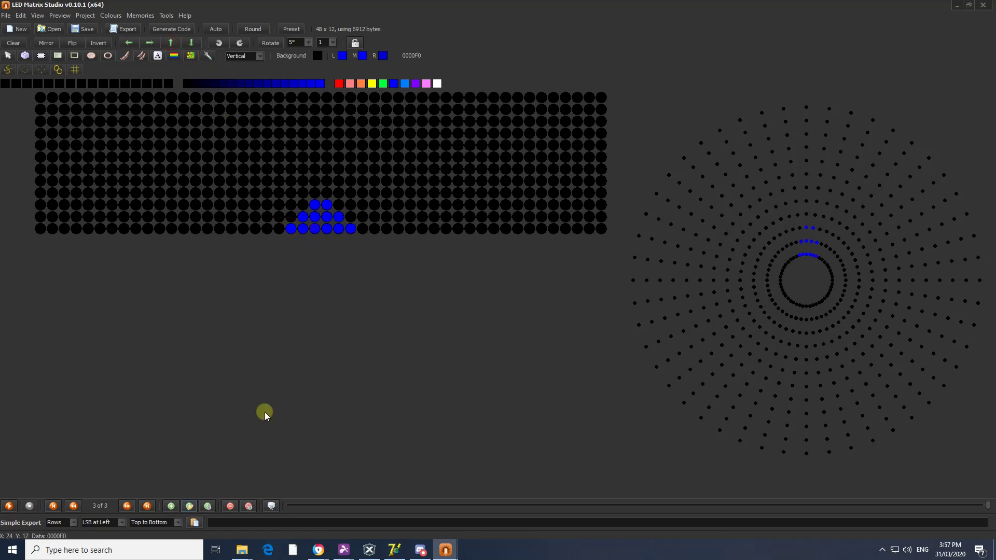
Step: Add frame 4 as a copy, shift it up one row and draw eight centred blue pixels in the bottom row
left_click(190, 507)
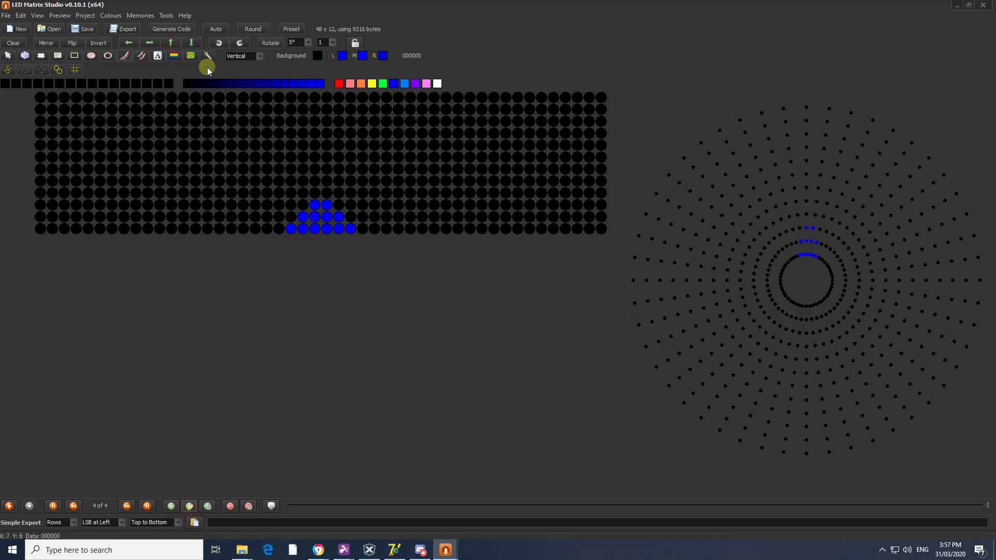
left_click(172, 42)
left_click_drag(283, 230, 303, 234)
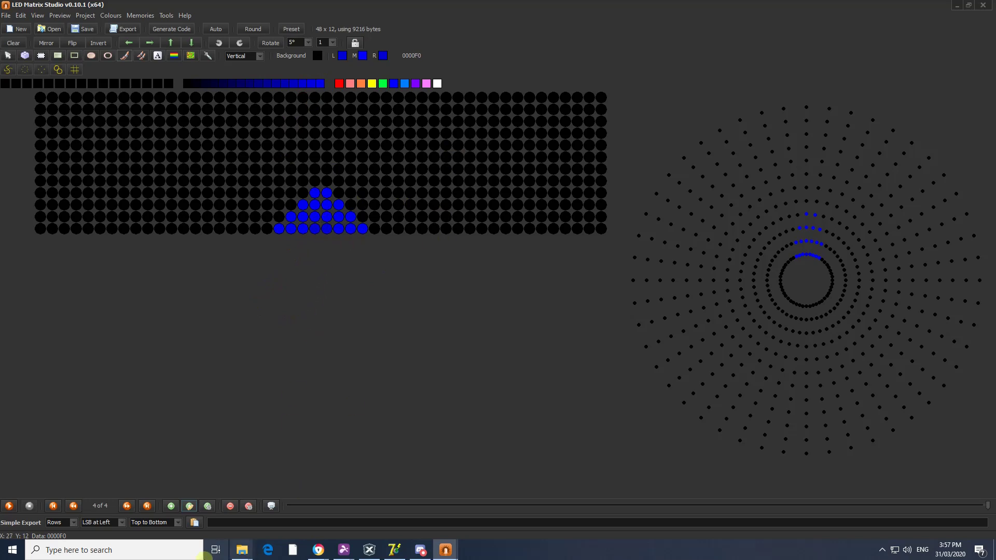
Step: Copy the triangle into frame 5, shift it up one row and add a ten-pixel blue base in the bottom row
left_click(189, 506)
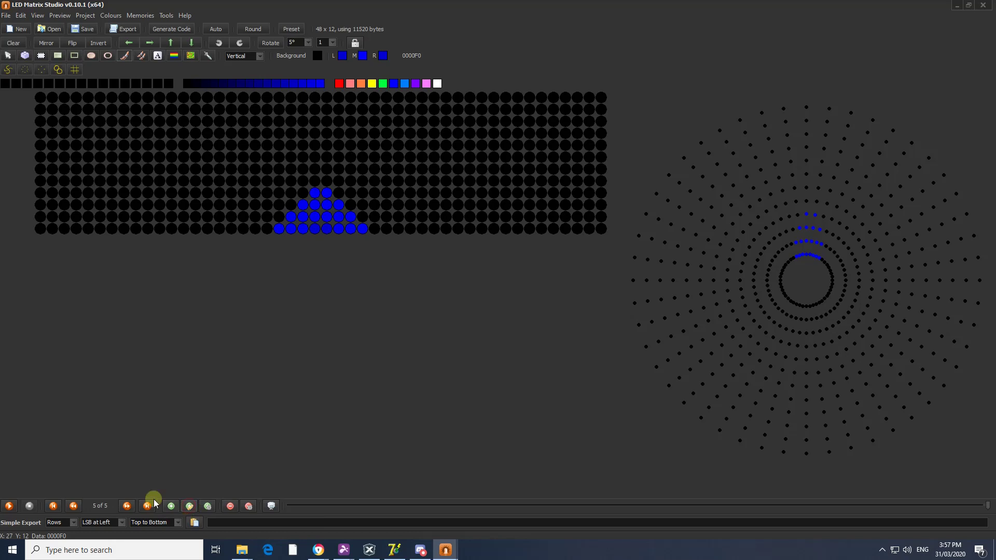
left_click(172, 41)
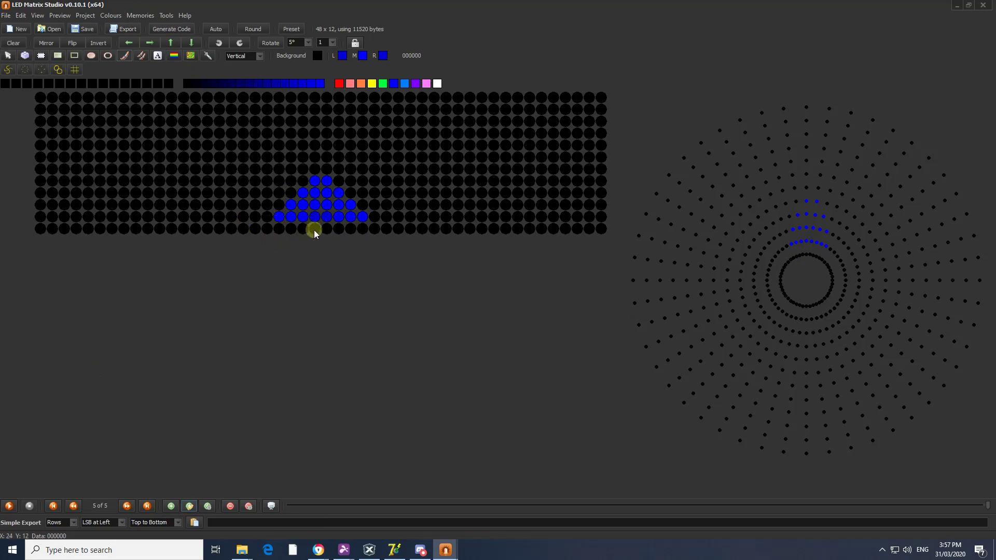
left_click(40, 54)
left_click(267, 232)
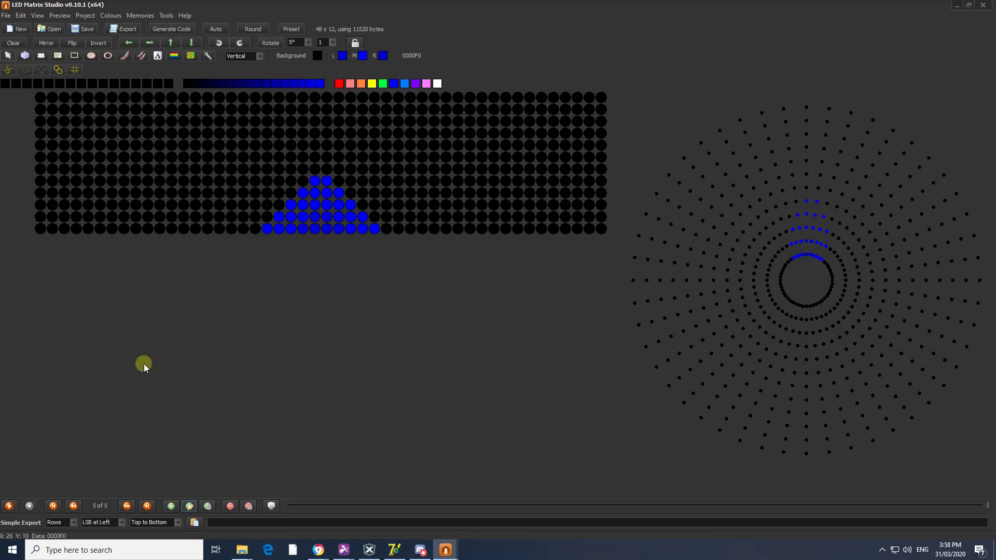
Step: Copy the triangle into frame 6, shift it up one row and add a twelve-pixel blue base in the bottom row
left_click(188, 507)
left_click(172, 42)
left_click(41, 56)
left_click(313, 215)
left_click(256, 229)
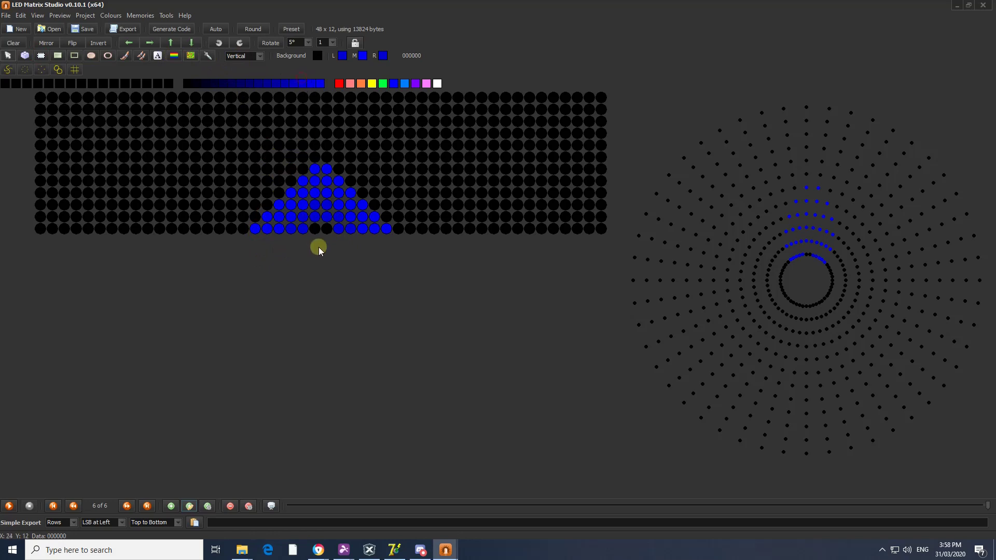
Step: Copy the triangle into frame 7, shift it up one row and add a fourteen-pixel blue base in the bottom row
left_click(190, 507)
left_click(171, 43)
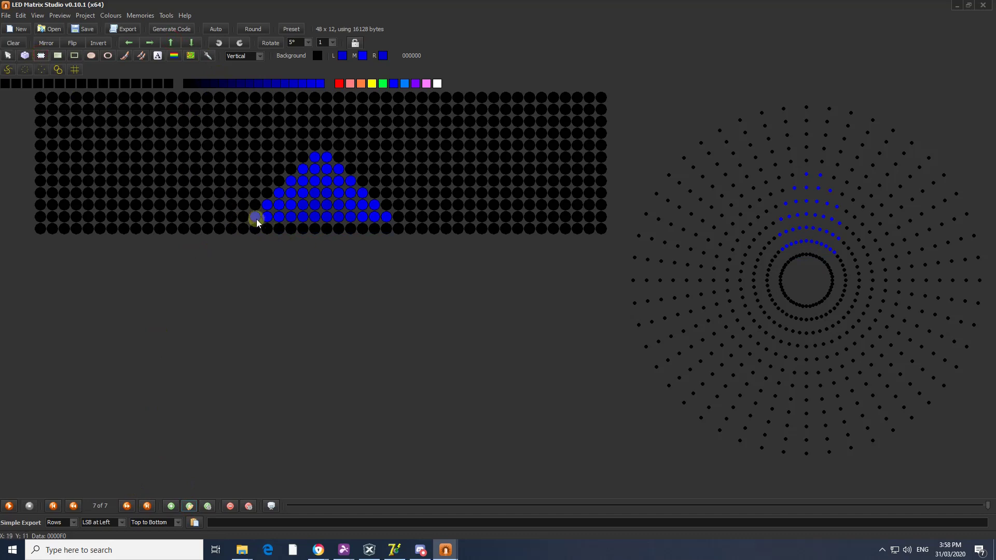
left_click(248, 230)
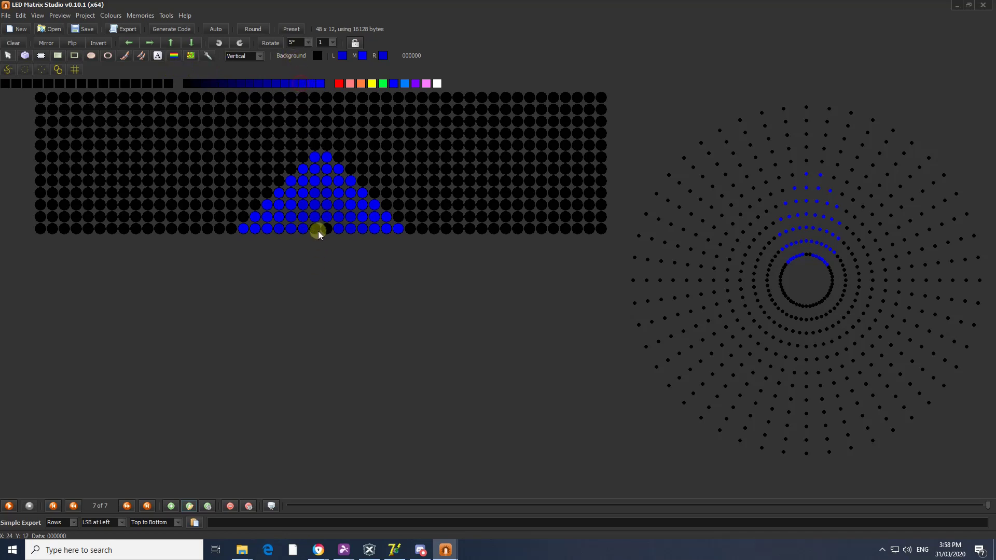
Step: Copy the triangle into frame 8, shift it up one row and draw a blue base one pixel wider on each side
left_click(188, 506)
left_click(172, 41)
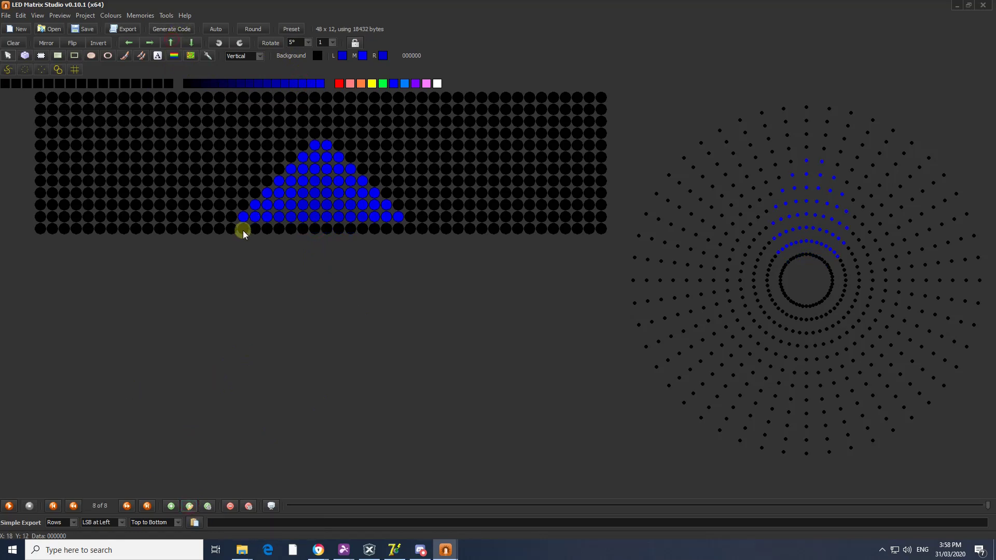
left_click(42, 56)
left_click_drag(293, 217, 301, 217)
left_click(236, 231)
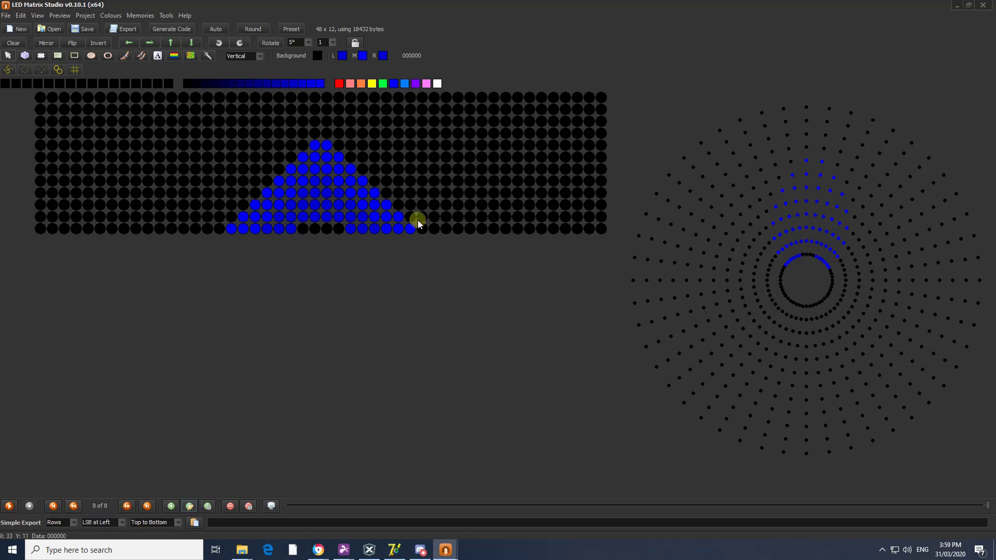
left_click(399, 217)
left_click(313, 215)
left_click(231, 229)
Step: Go back to frame 7 and erase the stray blue pixel beyond the left end of the triangle's base
left_click(73, 506)
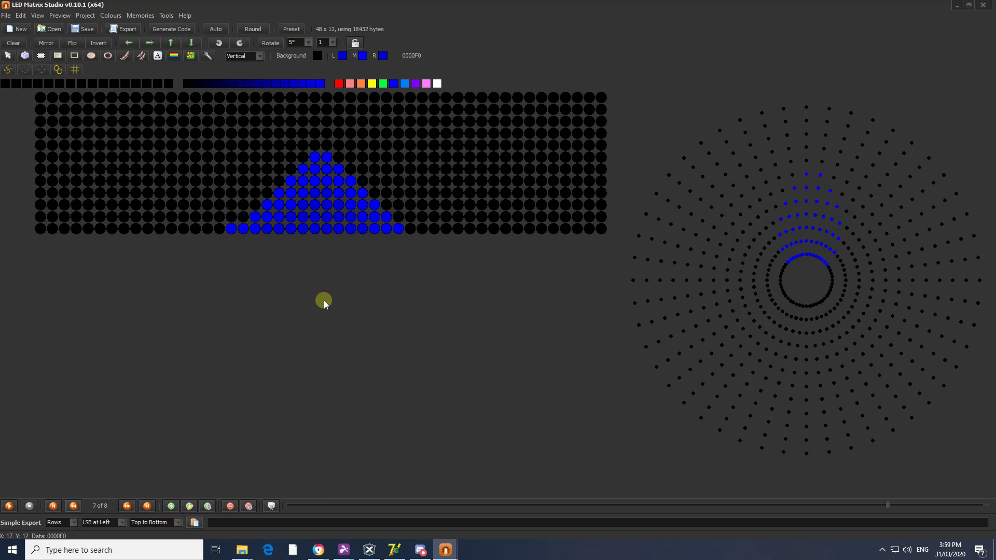
right_click(468, 121)
Step: Step back through the animation frames to frame 5 to review the triangle
left_click(889, 504)
left_click_drag(891, 506, 926, 512)
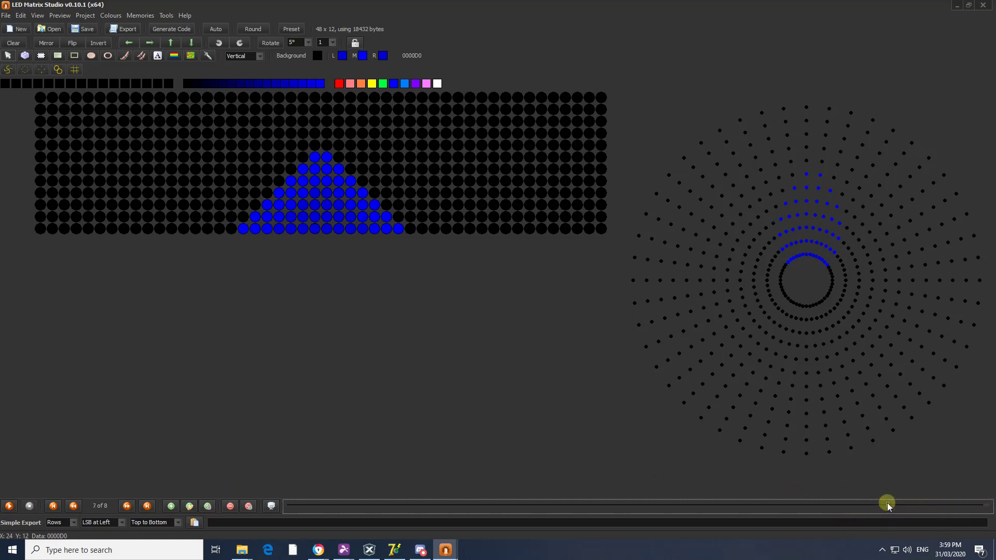
left_click(863, 505)
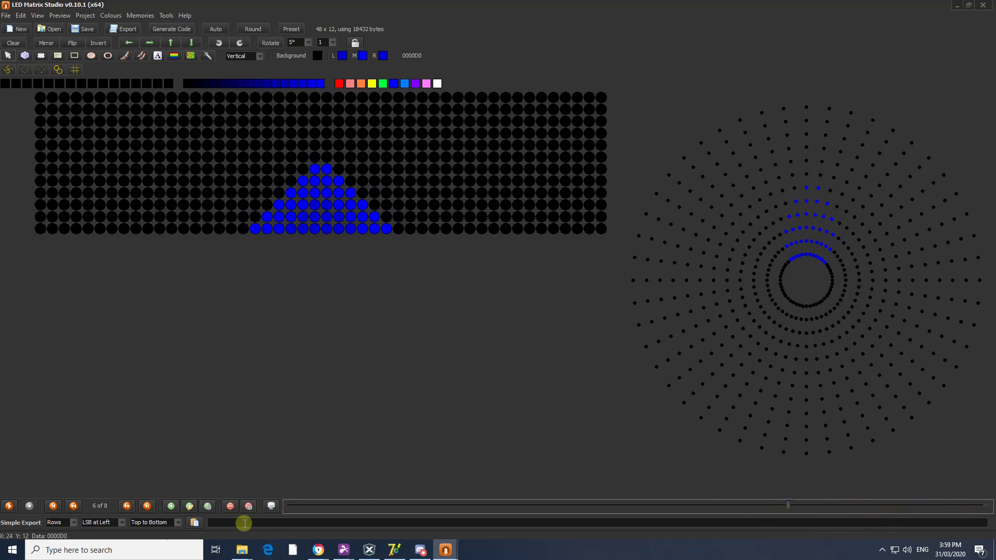
left_click(73, 506)
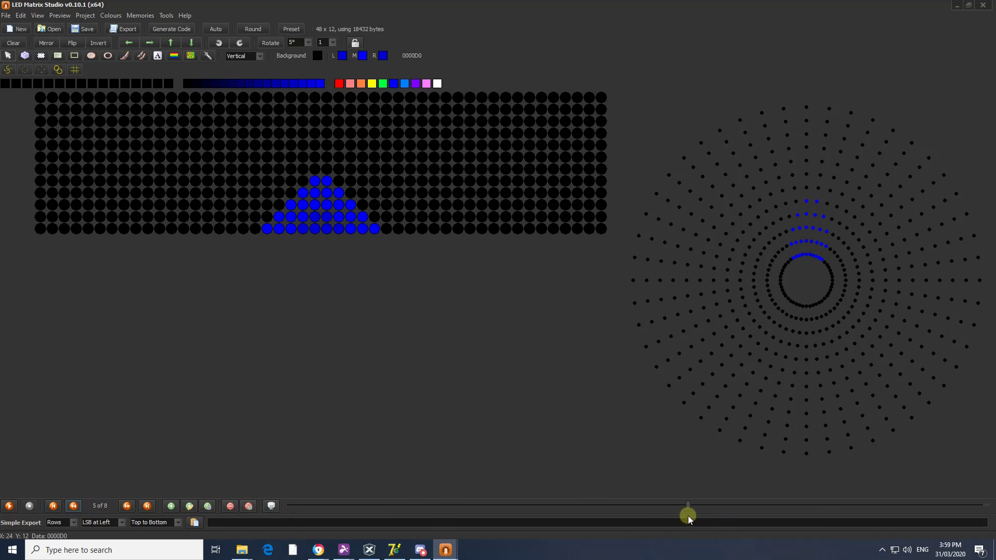
Step: Delete animation frames 6 to 8
left_click(249, 506)
left_click(482, 238)
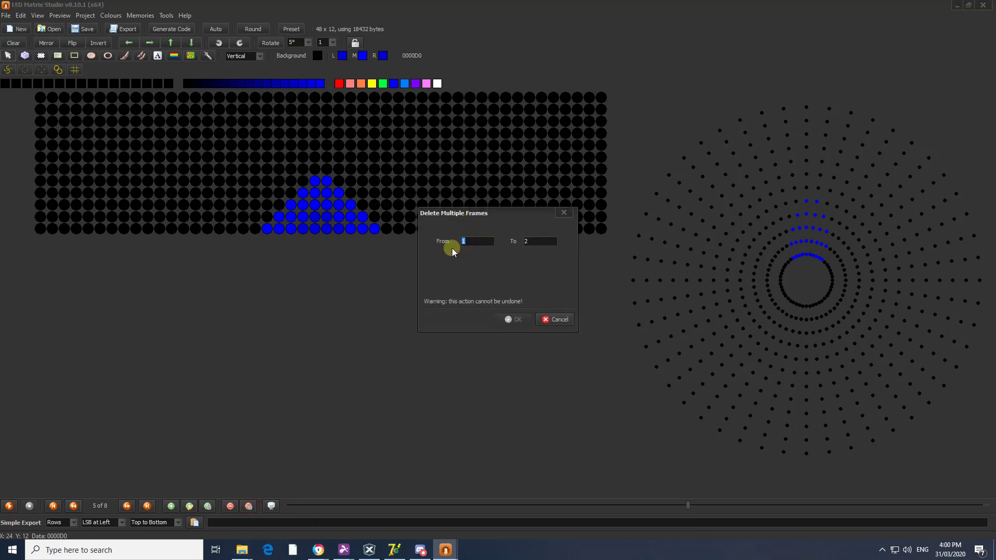
type("6")
double_click(528, 242)
type("8")
left_click(517, 320)
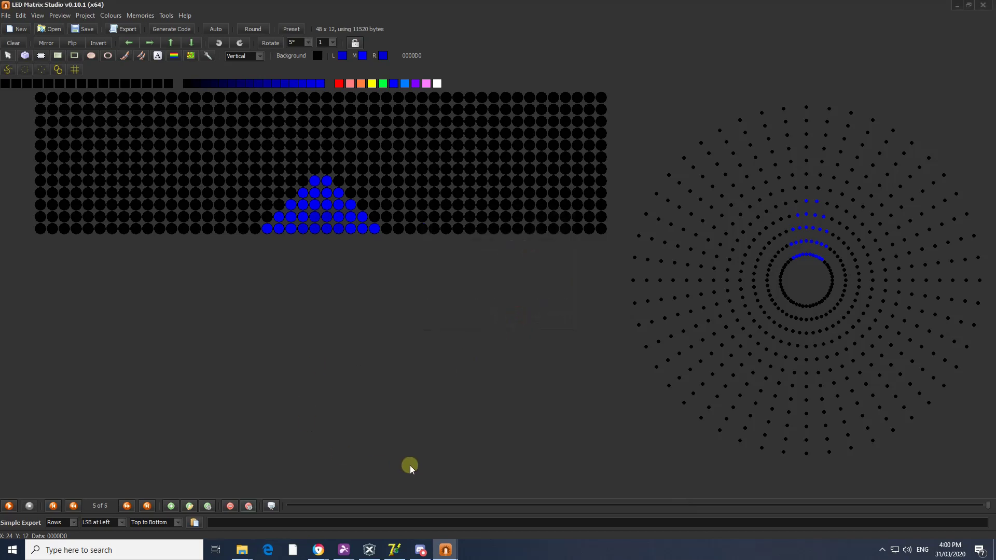
Step: Copy the triangle into a new frame 6, shift it up one row and add a twelve-pixel blue base in the bottom row
scroll(394, 461, "up", 2)
scroll(410, 460, "down", 2)
left_click(189, 506)
left_click(170, 42)
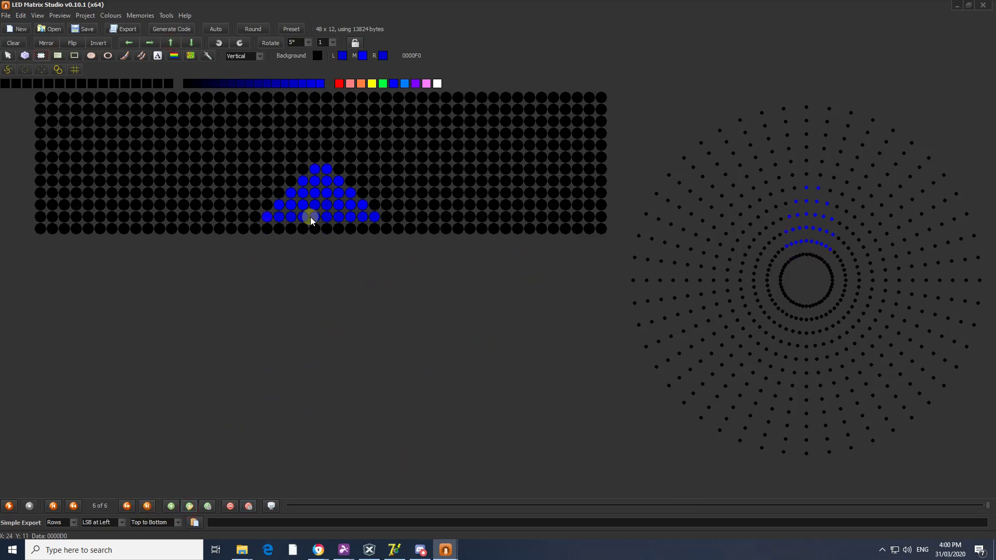
left_click_drag(254, 229, 387, 230)
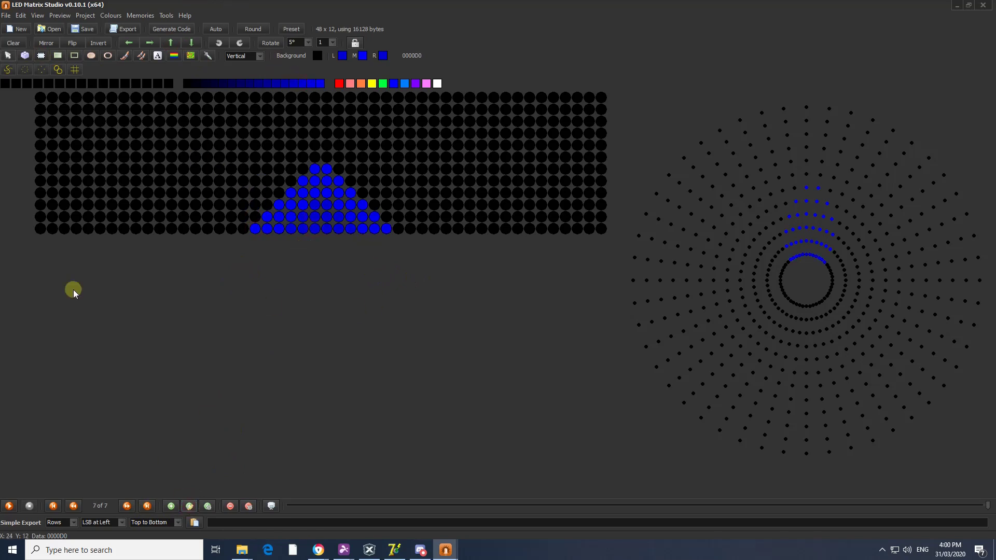
Step: Build frames 7 and 8 from copies shifted up one row each, adding blue bases 14 and 16 pixels wide
key("Up")
left_click_drag(399, 229, 243, 229)
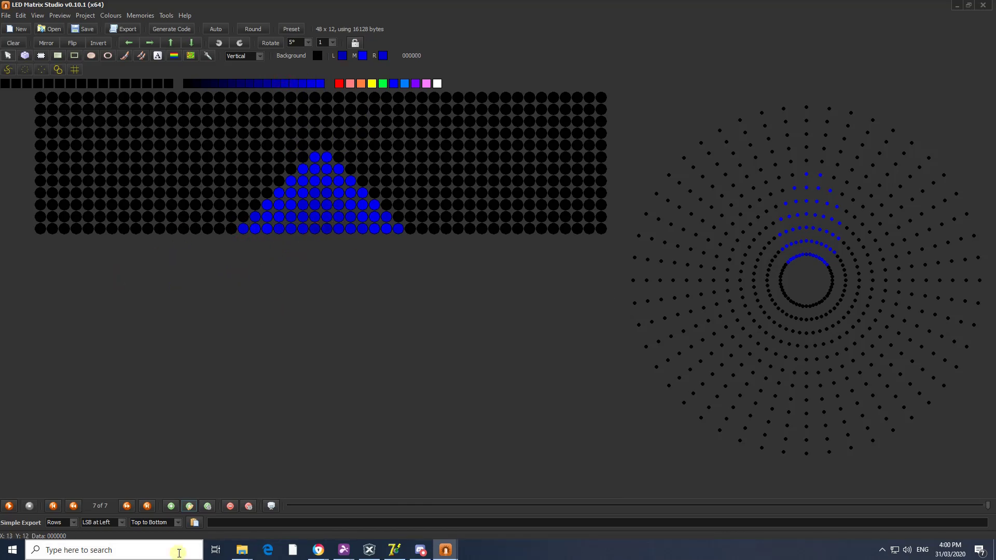
left_click(189, 506)
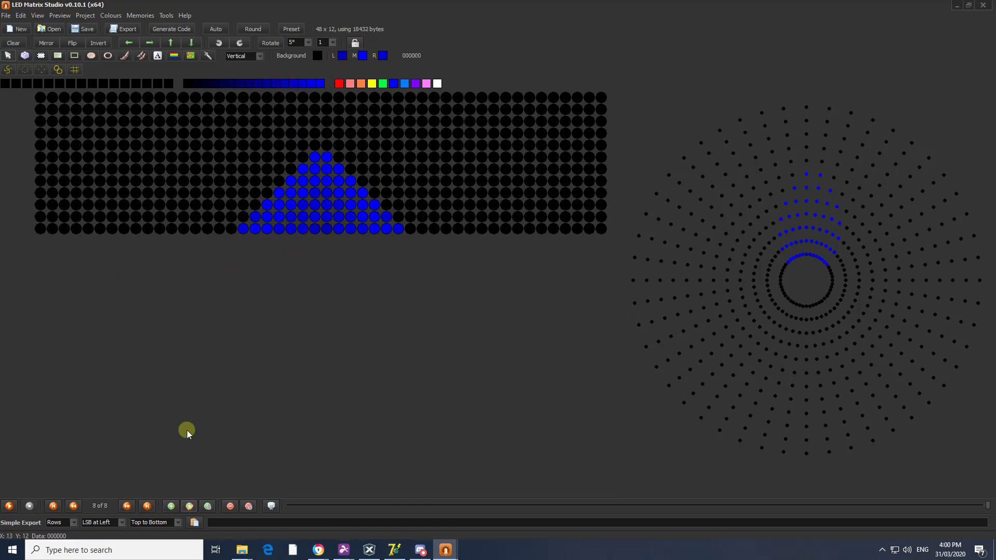
left_click(171, 43)
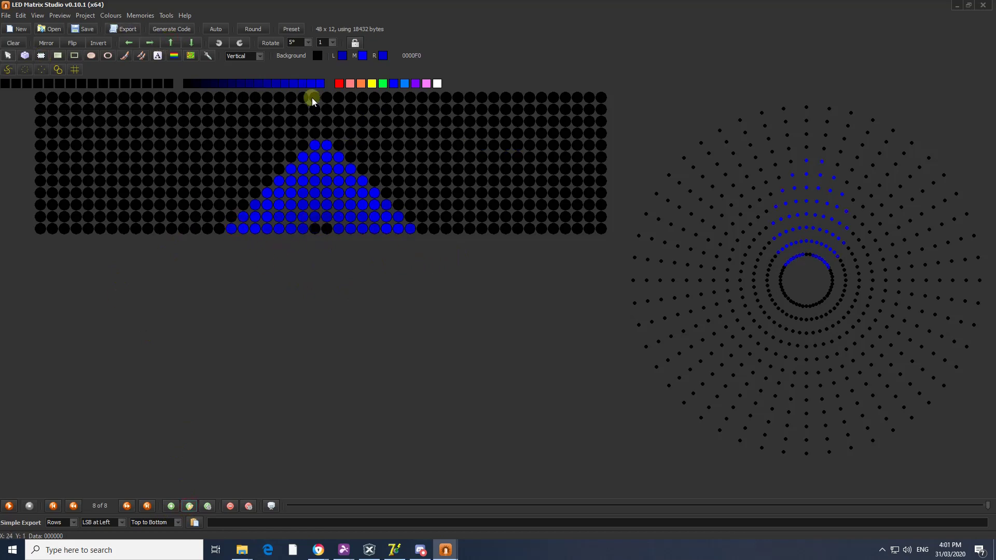
left_click(317, 229)
Step: Copy the triangle into frame 9, shift it up one row and add an eighteen-pixel blue base in the bottom row
left_click(190, 506)
left_click(126, 506)
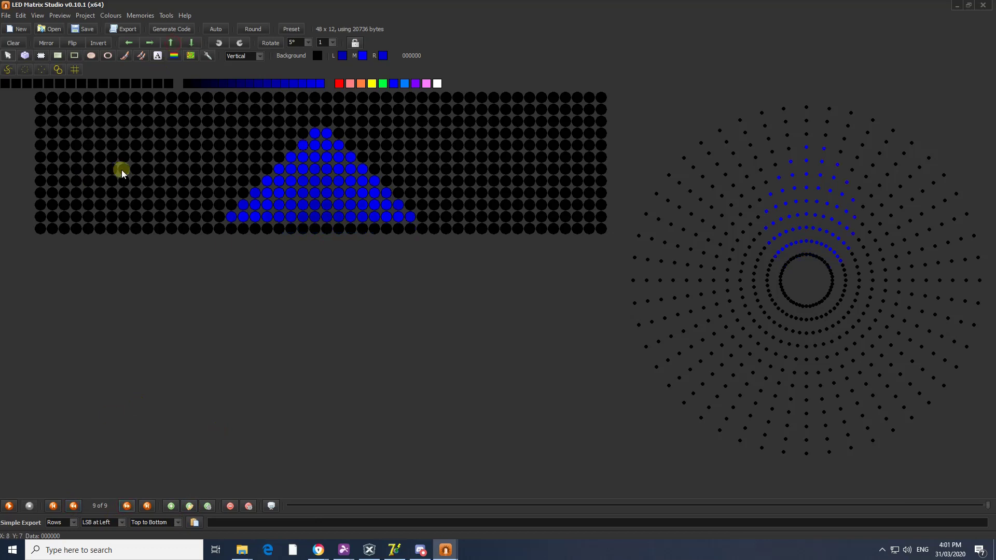
left_click(224, 230)
left_click(315, 229)
Step: Copy the triangle into frame 10, shift it up one row and add a twenty-pixel blue base with two darker centre pixels
left_click(190, 506)
left_click(171, 43)
left_click(41, 55)
left_click(208, 229)
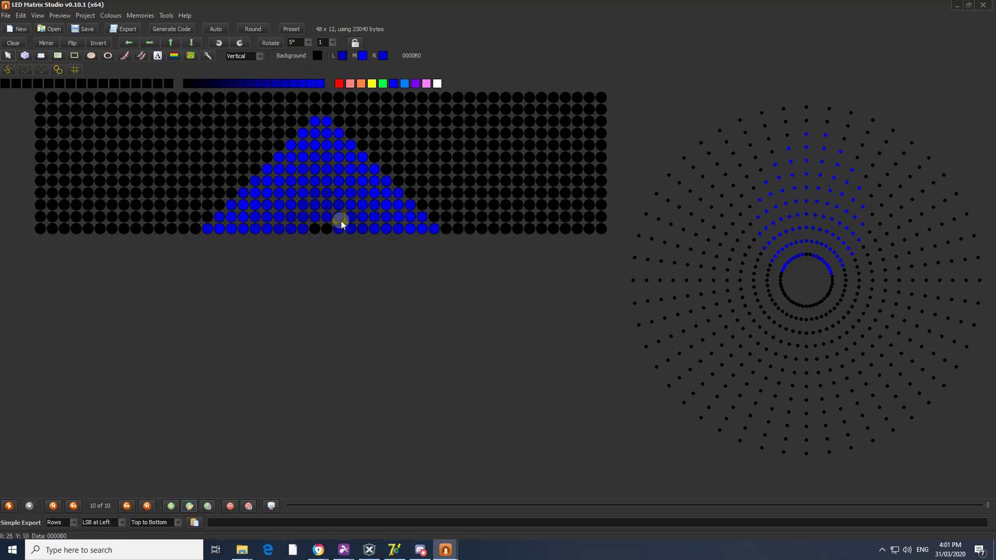
left_click(301, 84)
left_click(265, 84)
Step: Copy the triangle into frame 11, shift it up one row and add a 22-pixel base in blue shades darkening toward the centre
left_click(189, 507)
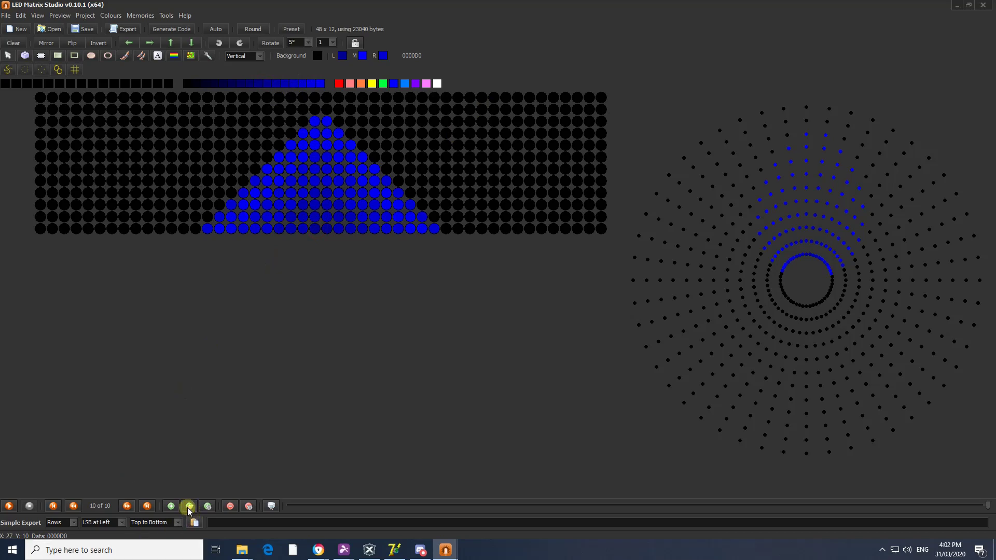
left_click(170, 42)
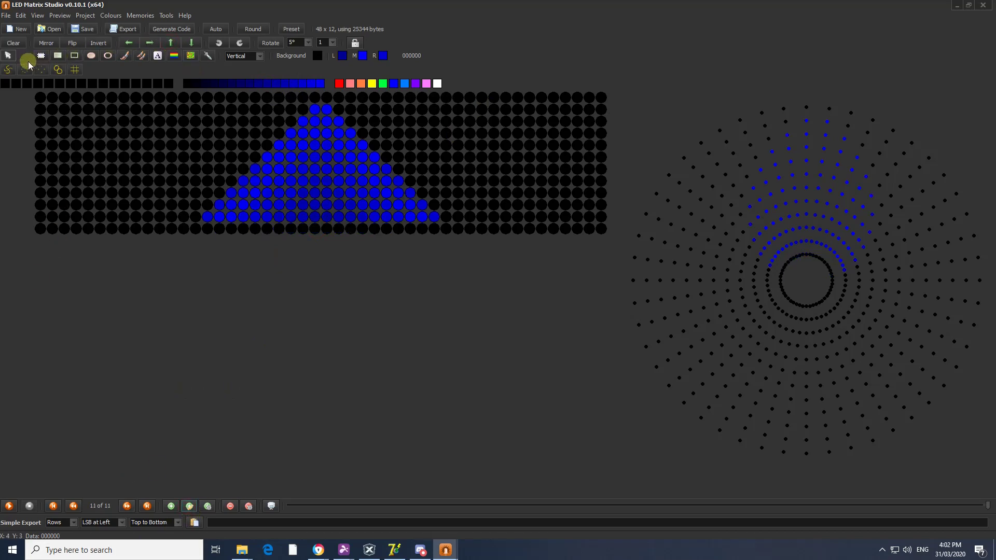
left_click(41, 56)
left_click_drag(209, 219, 298, 216)
left_click(311, 217)
left_click(200, 229)
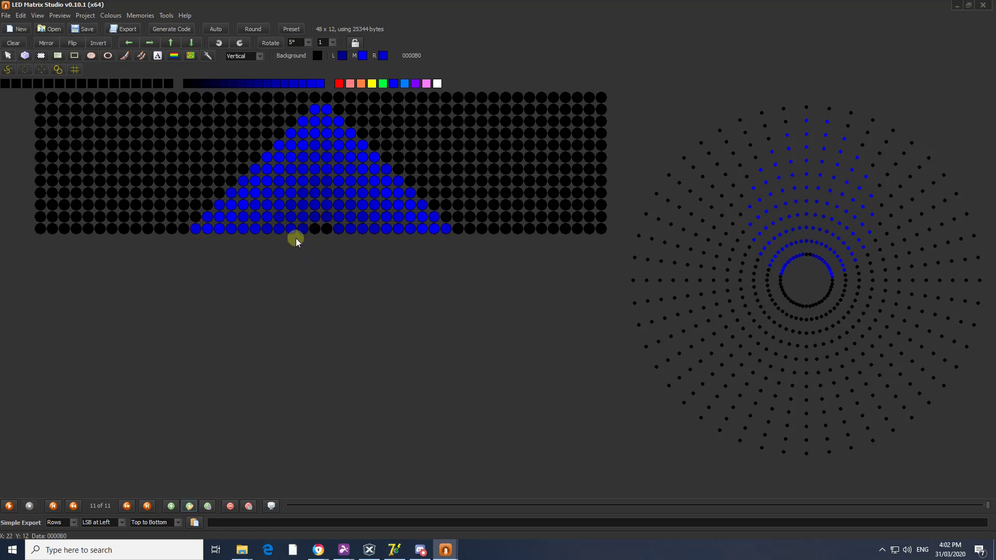
left_click_drag(315, 229, 327, 229)
Step: Copy the triangle into frame 12, shift it up one row and add a 24-pixel base in blue shades darkening toward the centre
left_click(189, 507)
left_click(170, 43)
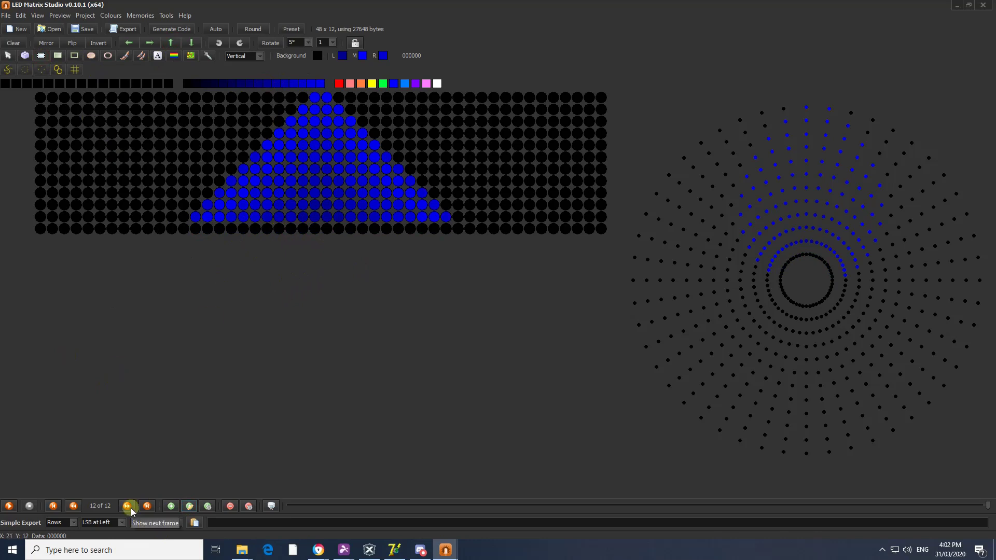
mouse_move(339, 229)
left_mouse_down()
mouse_move(216, 232)
mouse_move(458, 228)
left_mouse_up()
left_click_drag(207, 229, 184, 228)
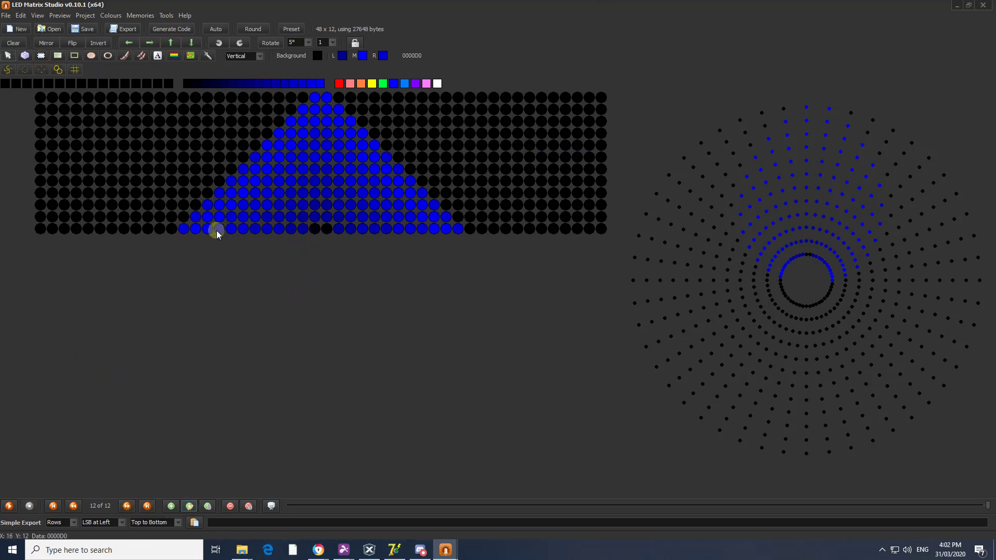
left_click_drag(314, 228, 327, 228)
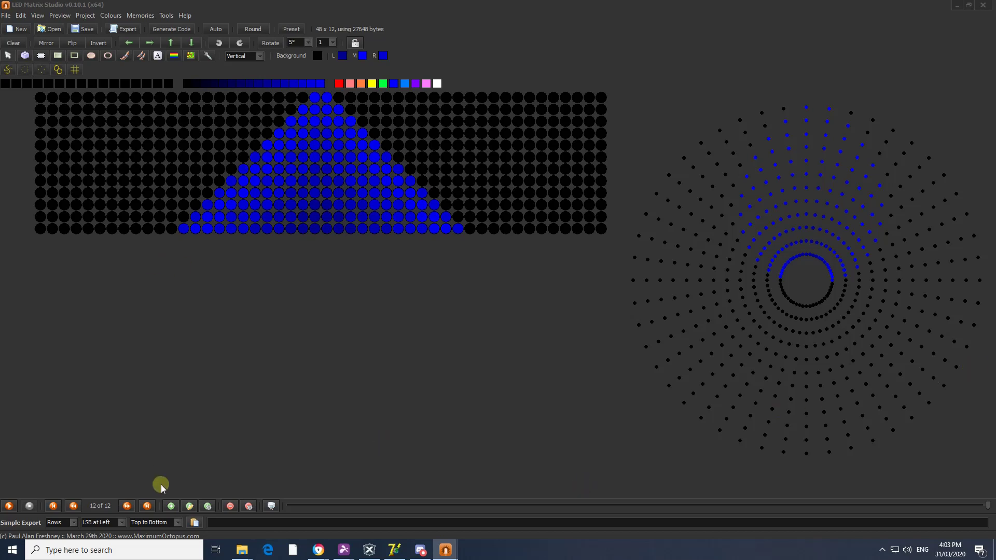
Step: Copy the triangle into frame 13, shift it up one row and colour the two centre pixels of the bottom row yellow
left_click(189, 507)
left_click(171, 43)
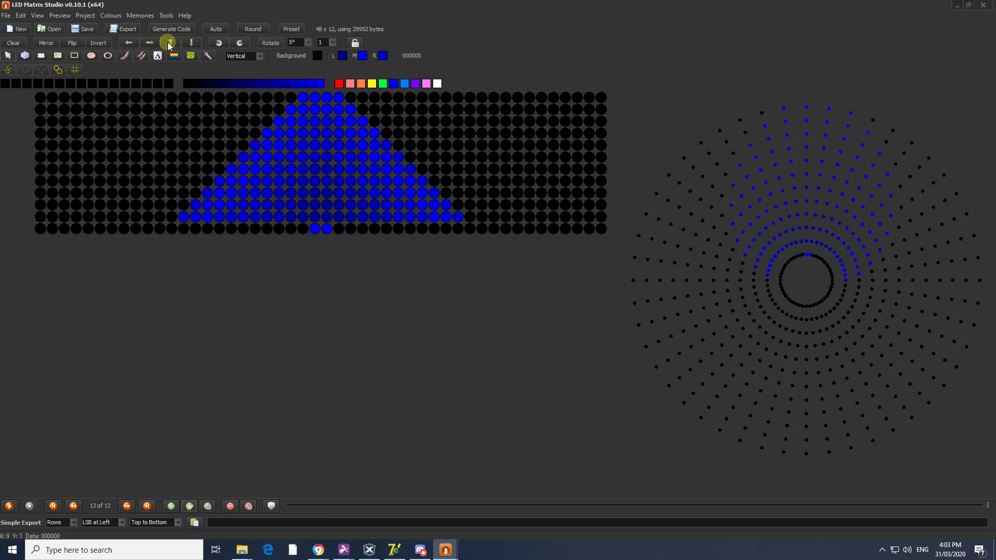
left_click(372, 84)
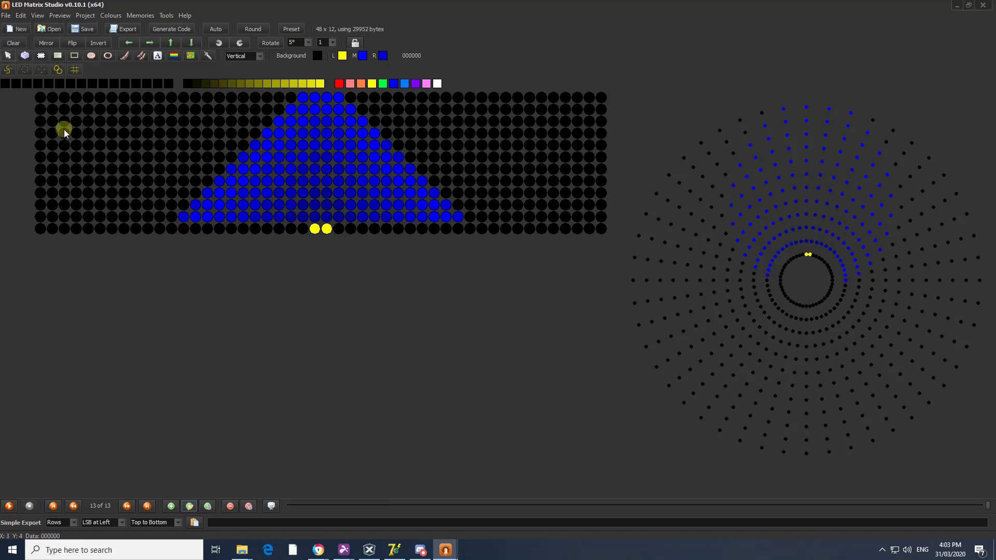
Step: Complete frame 13's bottom row with the blue shades copied from the row above, one pixel farther out per side, keeping the yellow centre pixels
left_click(41, 56)
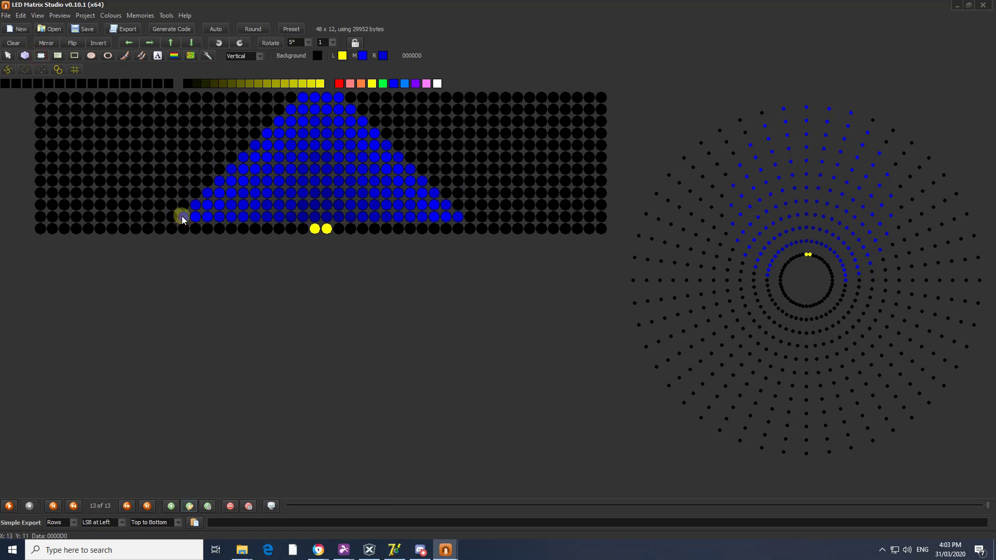
left_click(195, 217)
right_click(152, 160)
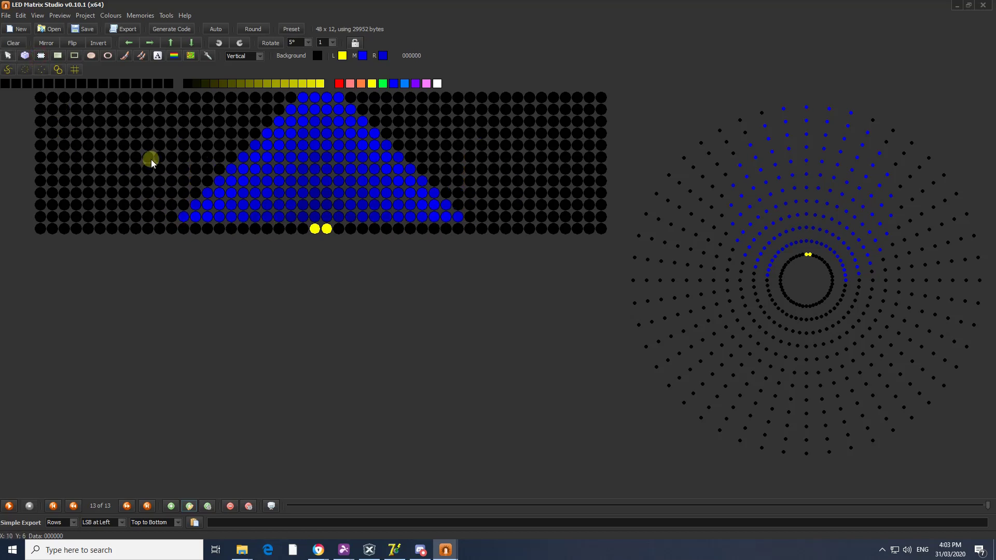
left_click(40, 56)
left_click_drag(184, 217, 313, 222)
left_click(313, 218)
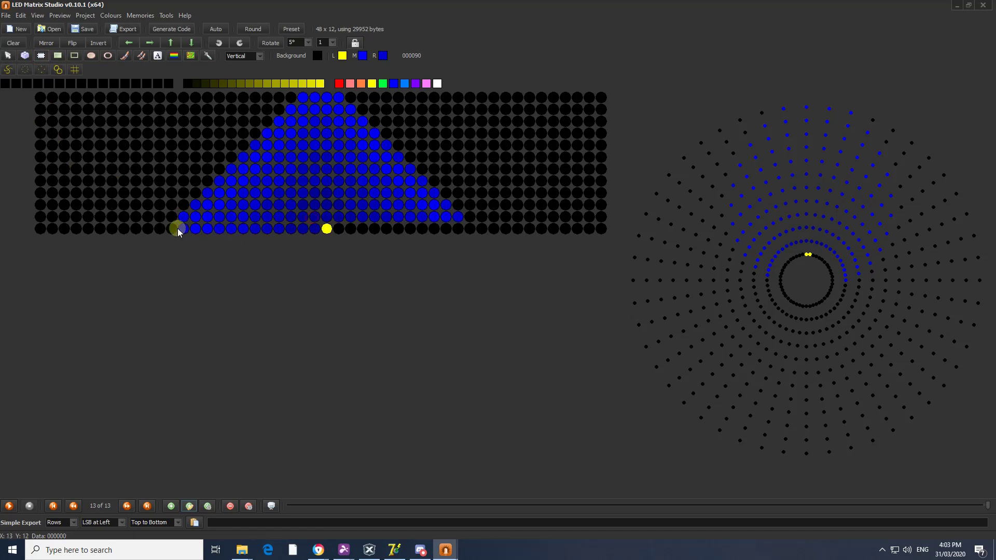
left_click_drag(176, 229, 176, 229)
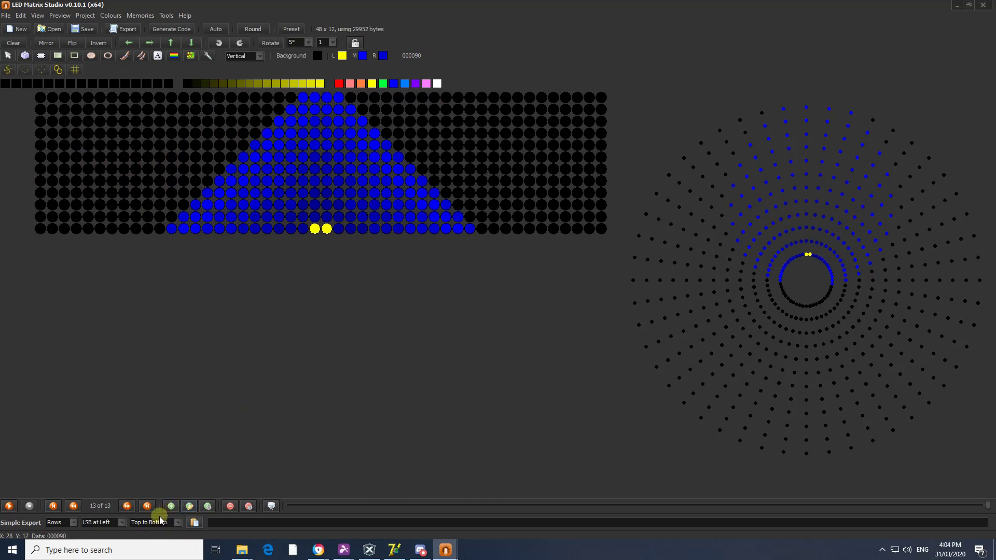
Step: Copy the image into frame 14, shift it up one row and complete a 28-pixel blue base with four yellow pixels in the centre
left_click(188, 507)
left_click(171, 42)
left_click(41, 56)
left_click_drag(171, 217, 315, 227)
left_click(161, 229)
right_click(94, 146)
left_click(315, 230)
Step: Copy the image into frame 15, shift it up one row and build a 30-pixel blue base with six yellow centre pixels
left_click(188, 507)
left_click(171, 43)
left_click(42, 56)
left_click_drag(159, 216, 313, 217)
left_click(149, 230)
right_click(96, 197)
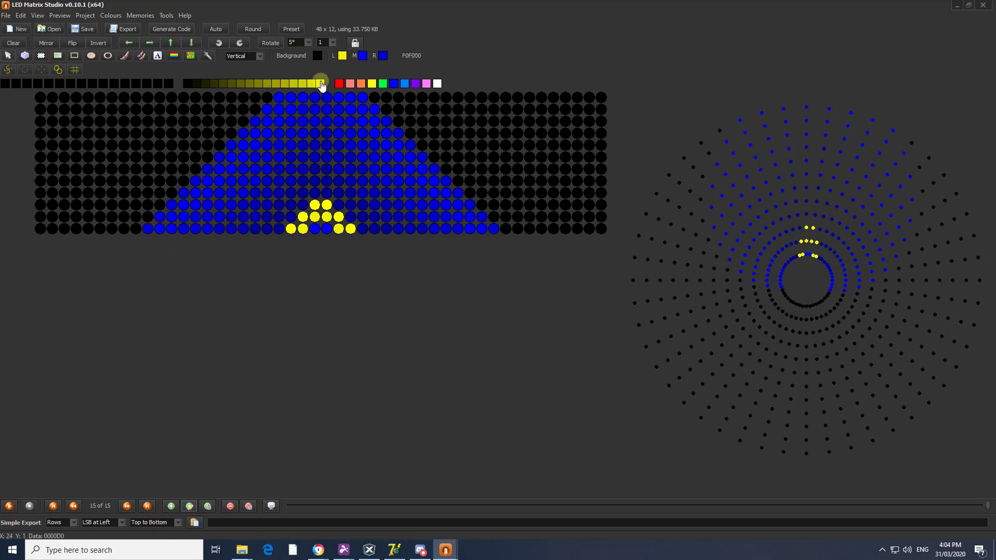
left_click(315, 229)
Step: Create frame 16 as a copy shifted up one row, with a 32-pixel blue base and eight yellow centre pixels, the middle two darker
left_click(189, 506)
left_click(170, 43)
left_click(42, 56)
left_click_drag(150, 216, 314, 217)
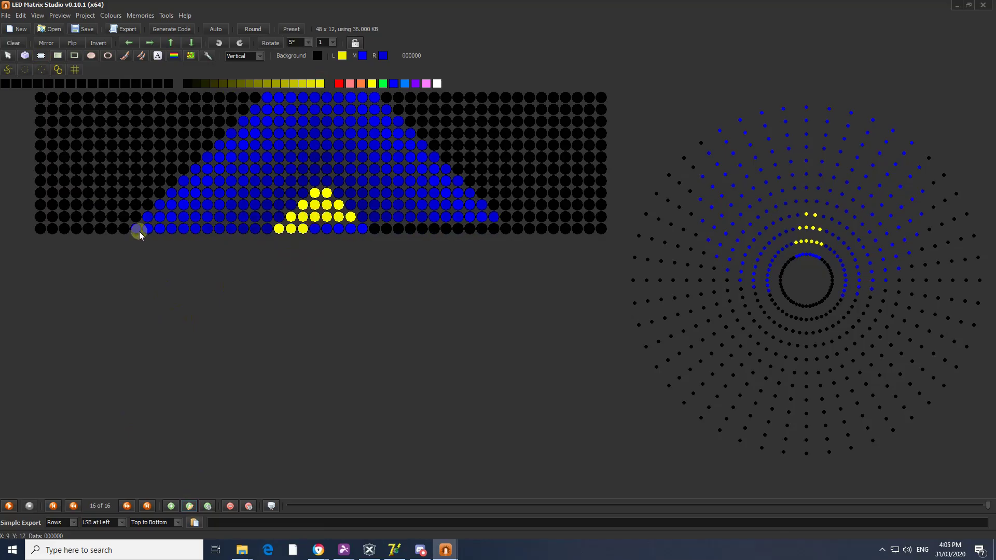
left_click(139, 232)
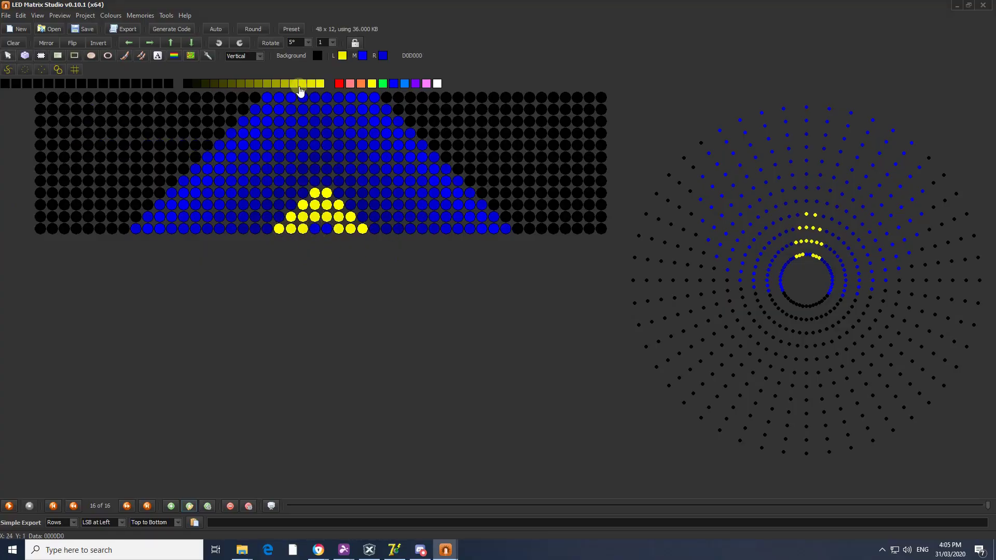
left_click(301, 84)
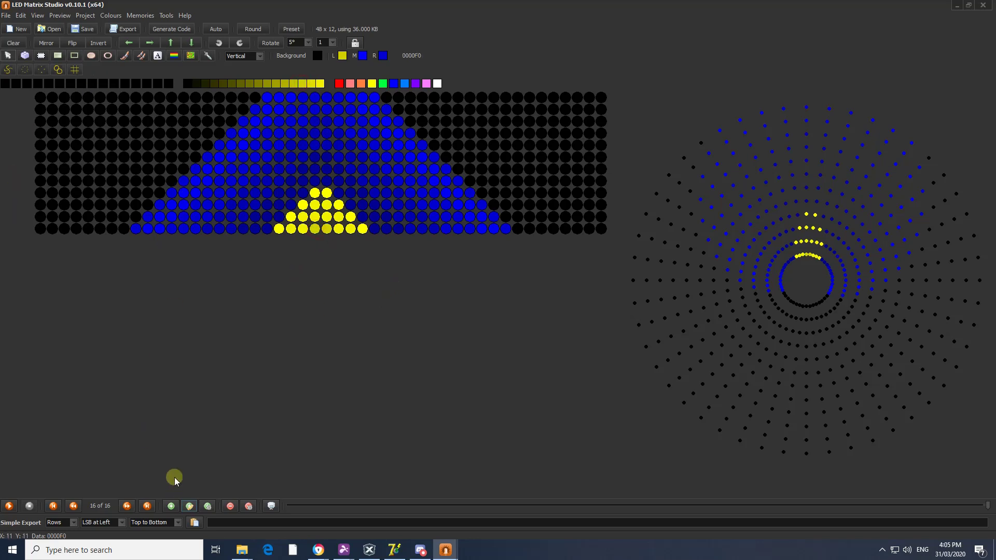
Step: Create frame 17 as a copy shifted up one row, with a 34-pixel blue base and ten yellow centre pixels, darker in the middle
left_click(189, 506)
left_click(127, 506)
left_click(171, 43)
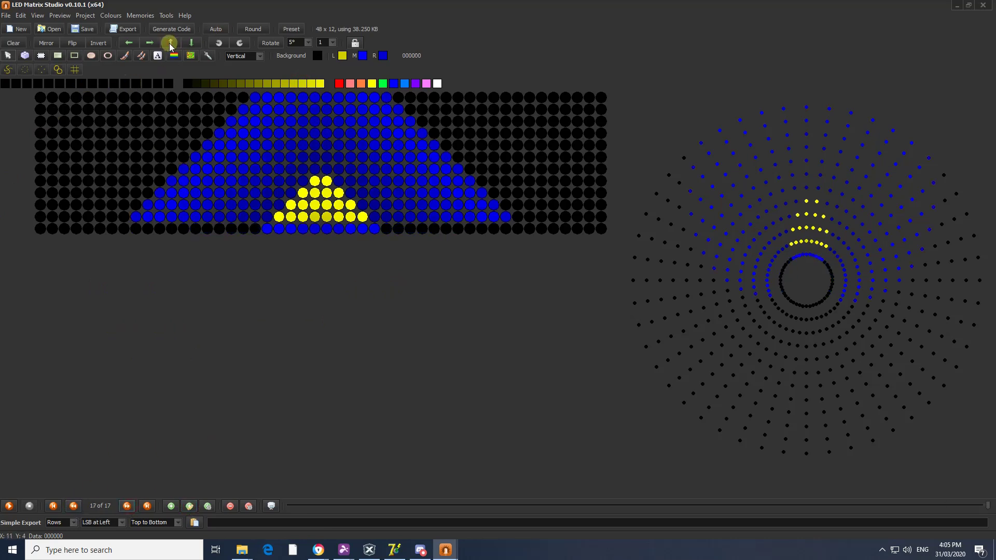
left_click(126, 229)
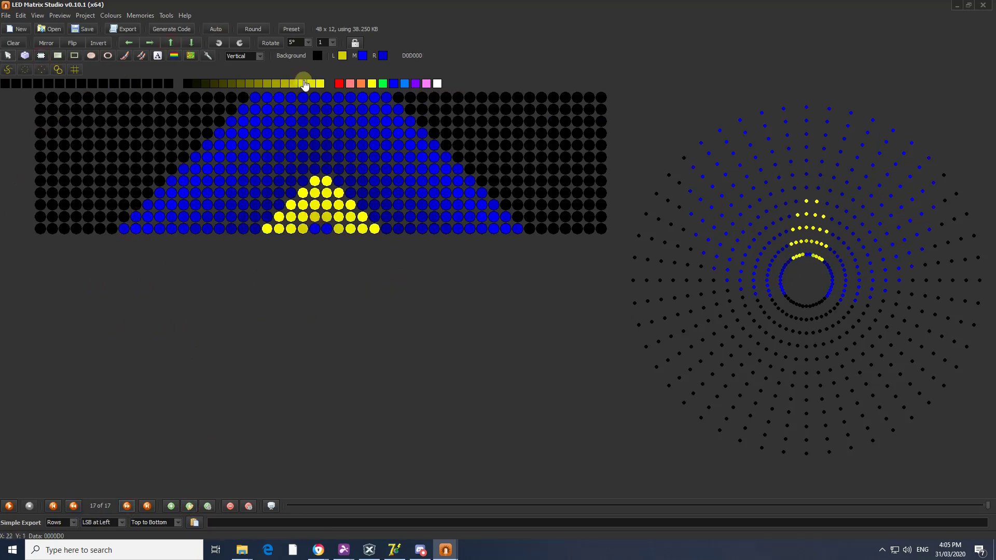
Step: Create frame 18 as a copy shifted up one row, with a 36-pixel blue base and twelve yellow centre pixels, darker in the middle
left_click(189, 506)
left_click(170, 43)
left_click(42, 54)
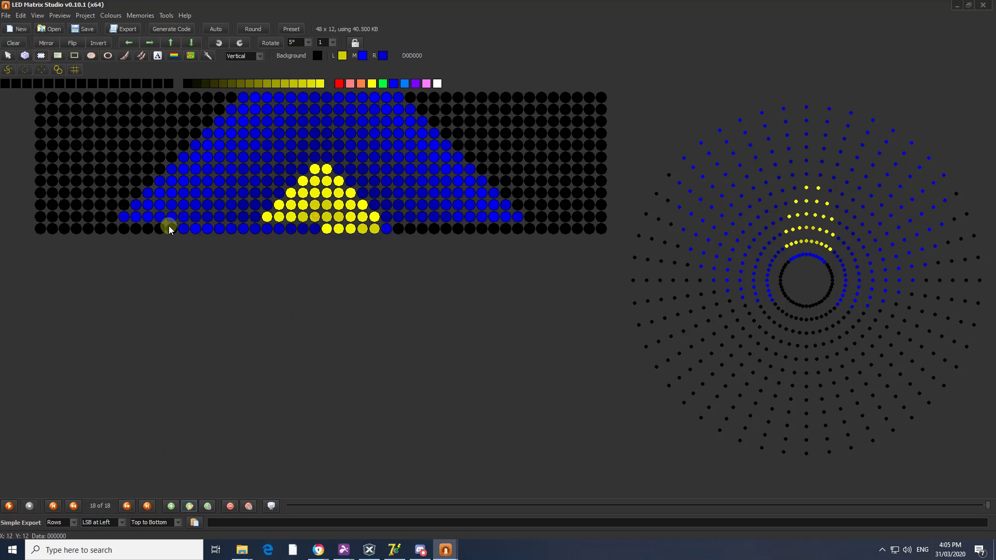
left_click(124, 229)
left_click(42, 55)
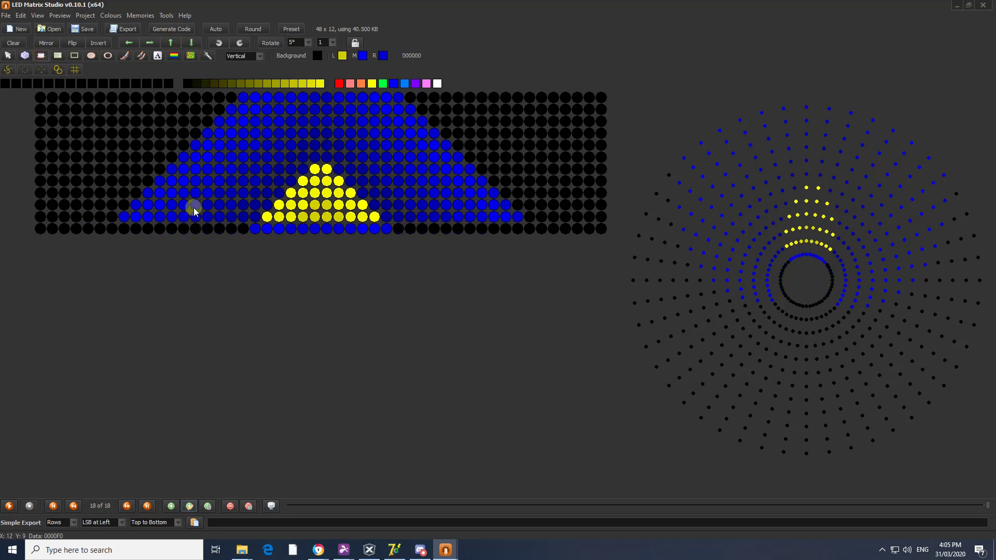
left_click(112, 229)
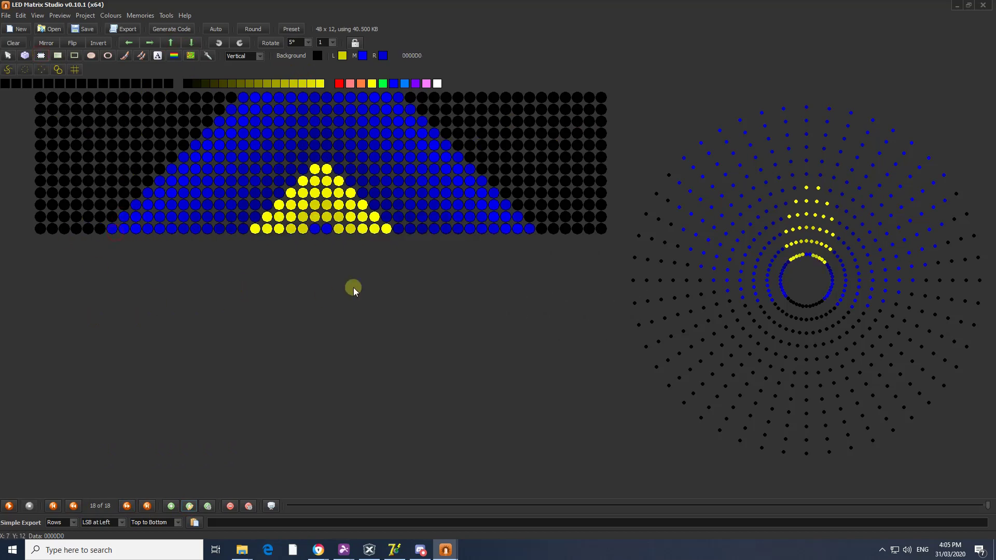
left_click(314, 229)
left_click(326, 229)
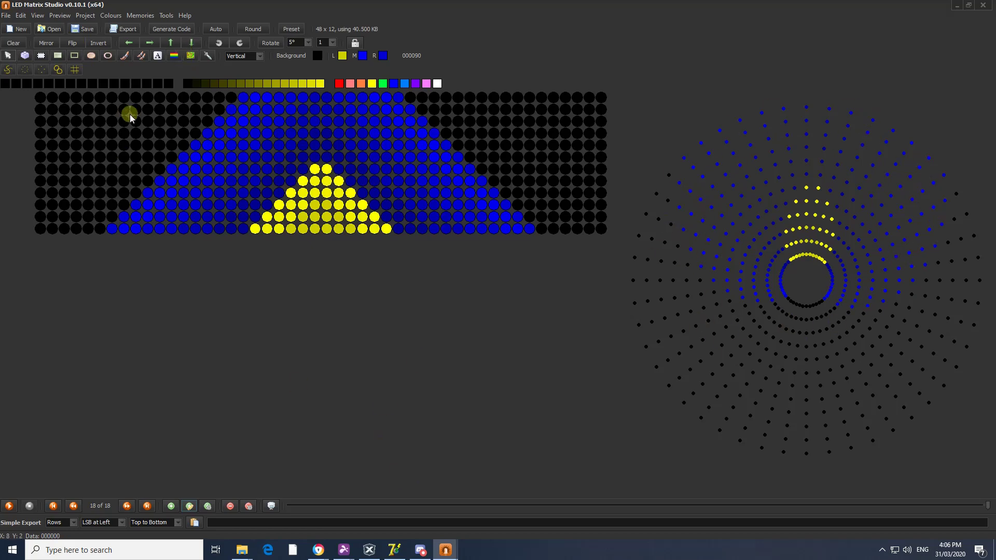
Step: Save the animation as "new" in the Youtube folder, replacing the existing New.leds
left_click(83, 30)
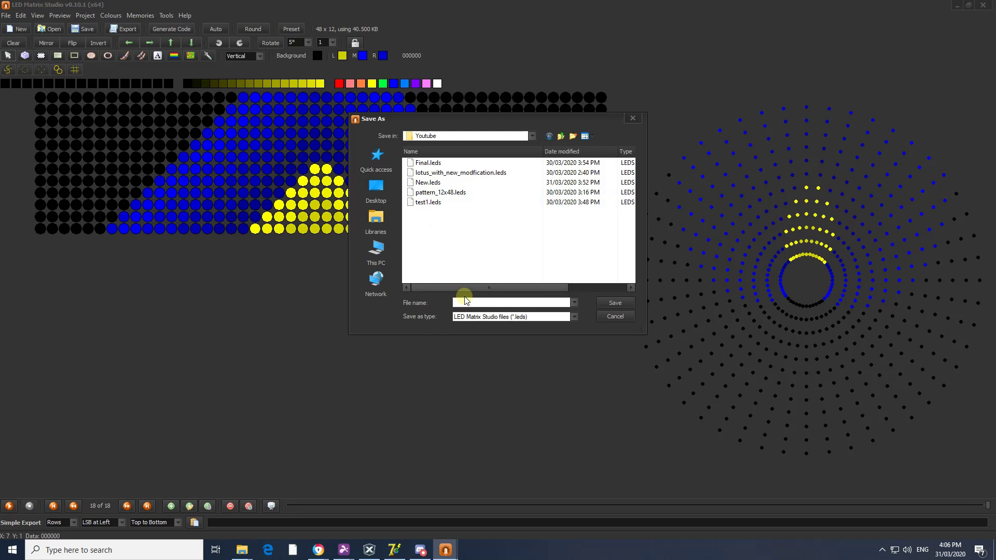
type("new")
key("Return")
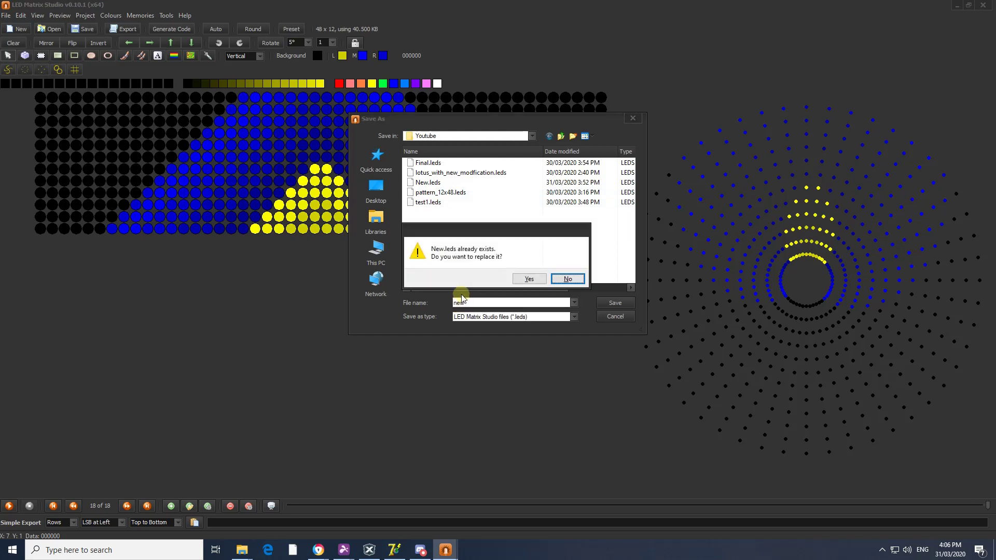
left_click(535, 277)
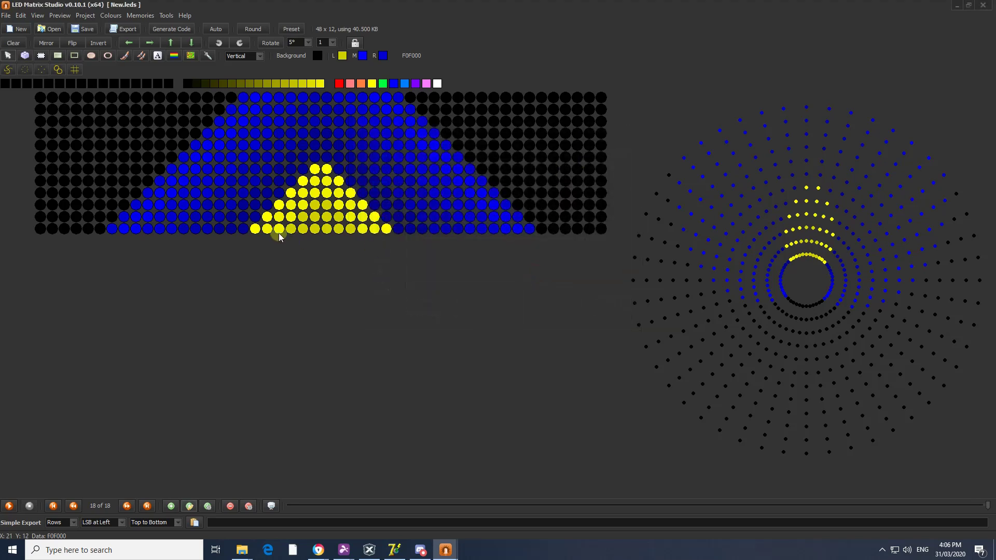
Step: Create frame 19 as a copy shifted up one row, with a 38-pixel blue base and 14 yellow centre pixels, darker in the middle
left_click(75, 505)
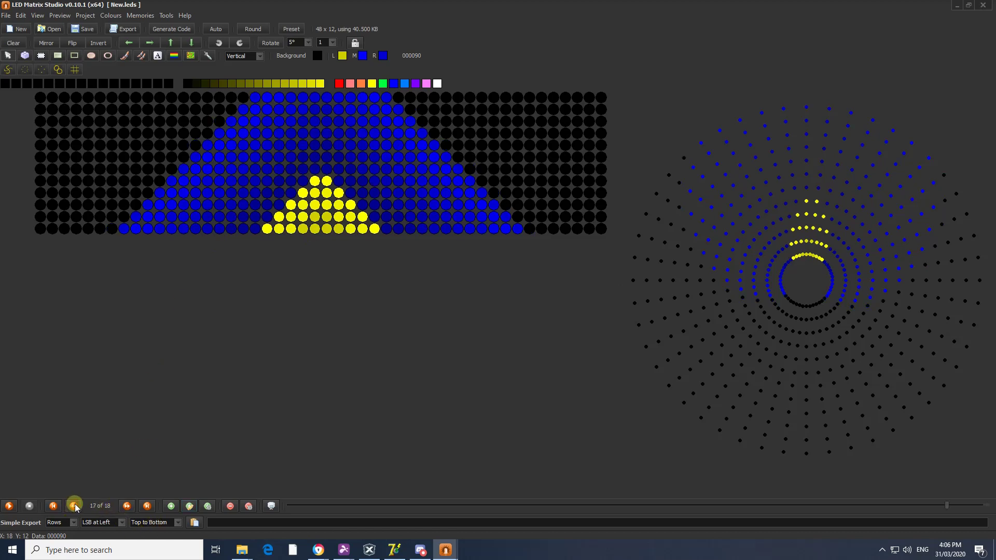
left_click(127, 507)
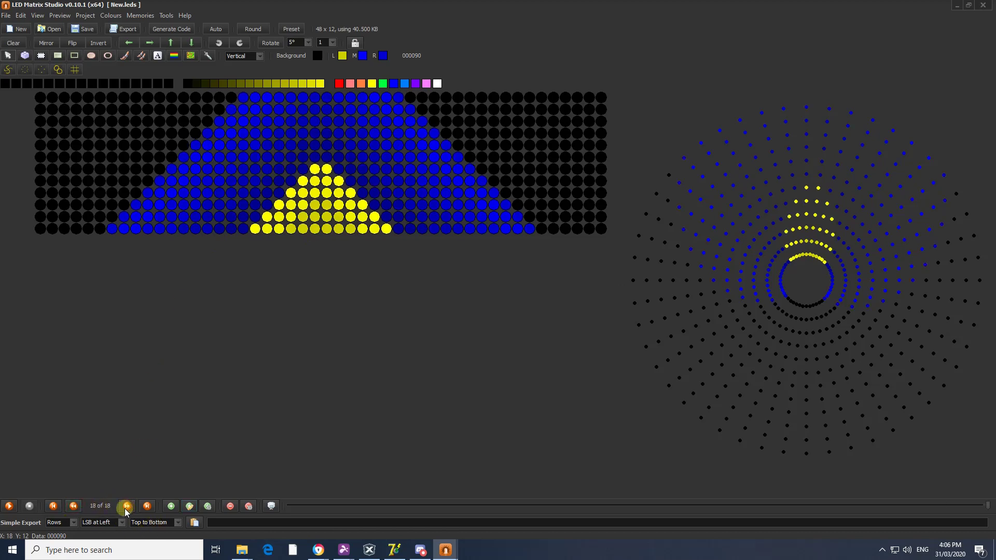
left_click(191, 506)
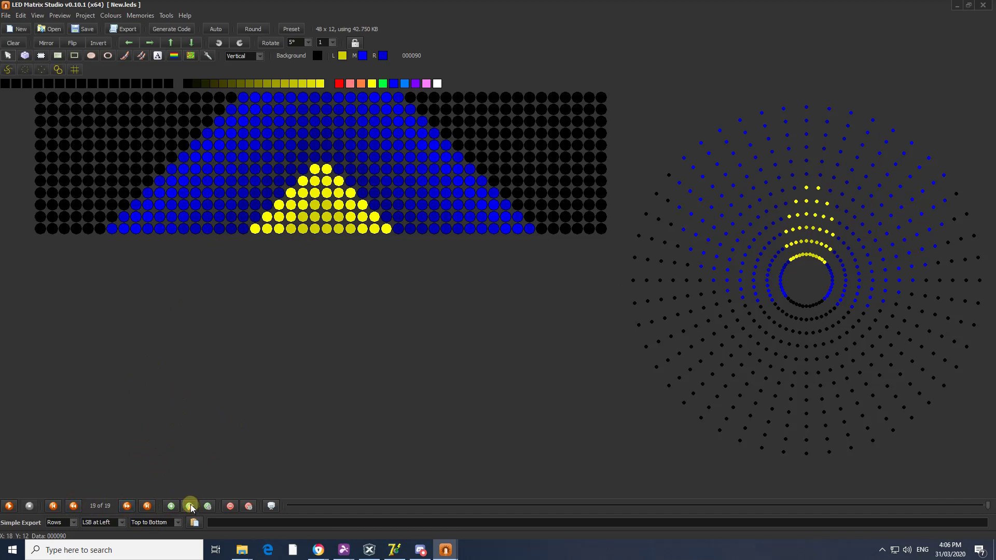
left_click(171, 42)
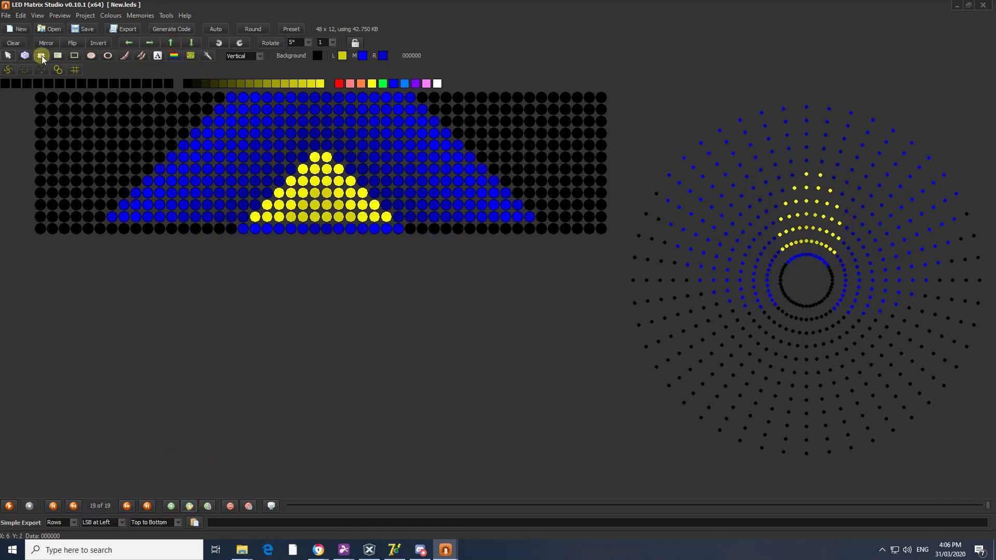
left_click(111, 217)
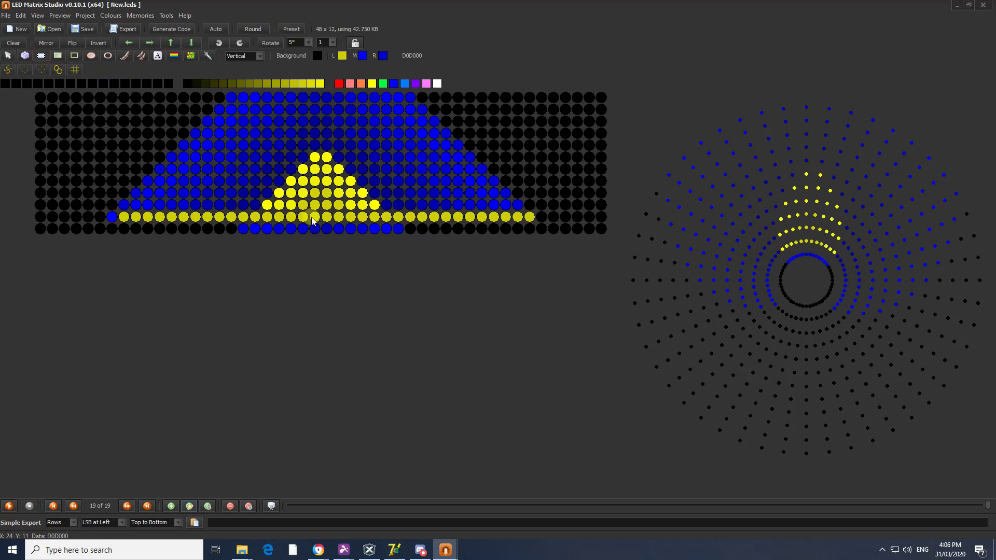
left_click(311, 217)
left_click(102, 230)
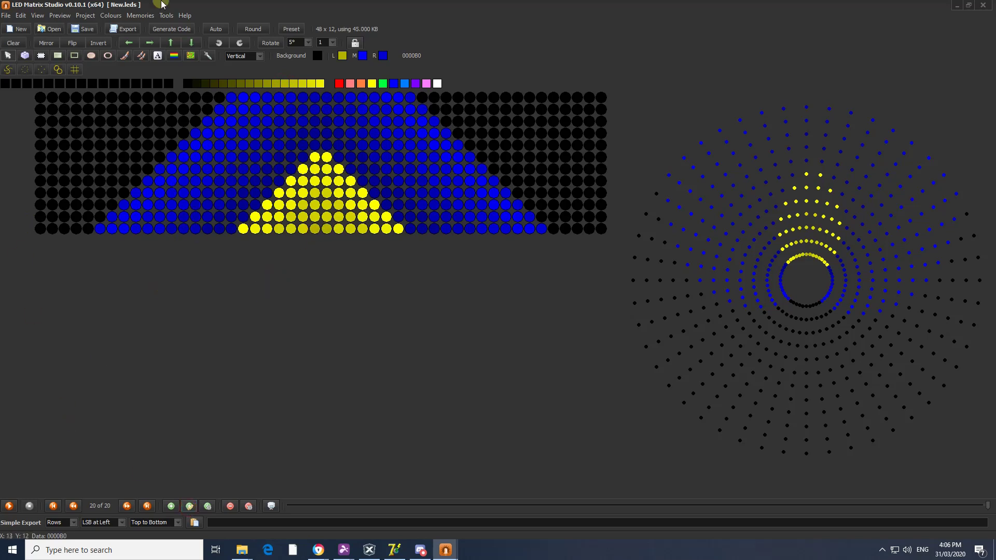
Step: Create frames 20 and 21 by shifting copies up one row, with 40- and 42-pixel blue bases and 16 and 18 yellow centre pixels
left_click(170, 43)
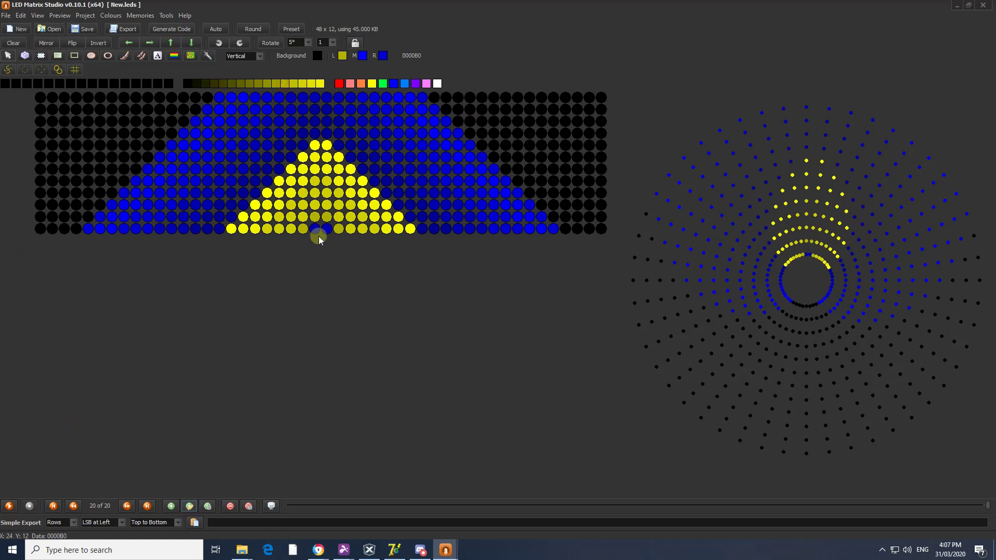
left_click(189, 506)
left_click(170, 42)
left_click_drag(303, 229, 76, 230)
left_click_drag(338, 229, 566, 228)
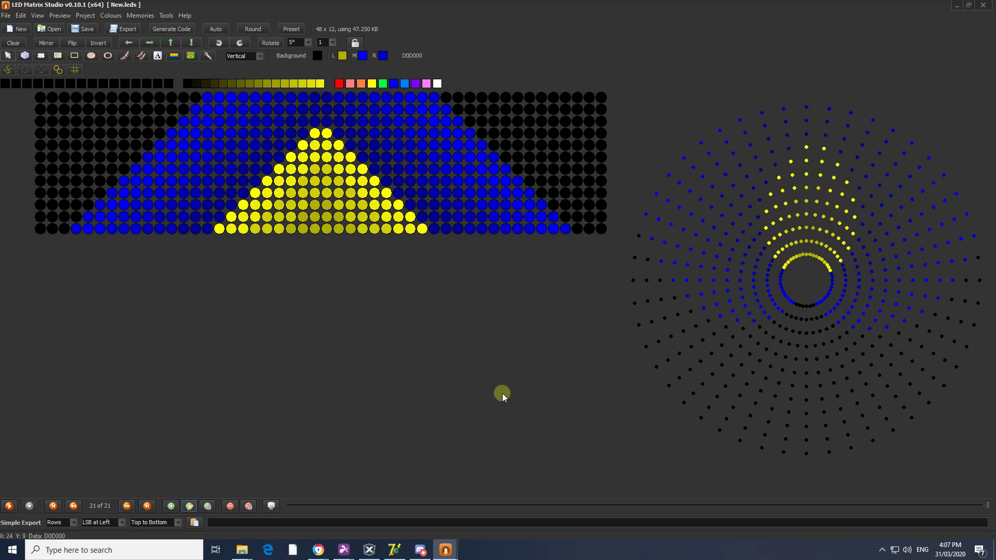
Step: Create frame 22 as a copy shifted up one row, with a 44-pixel blue base and 20 yellow centre pixels, the middle two darker
left_click(190, 506)
left_click(171, 43)
left_click_drag(87, 217, 566, 217)
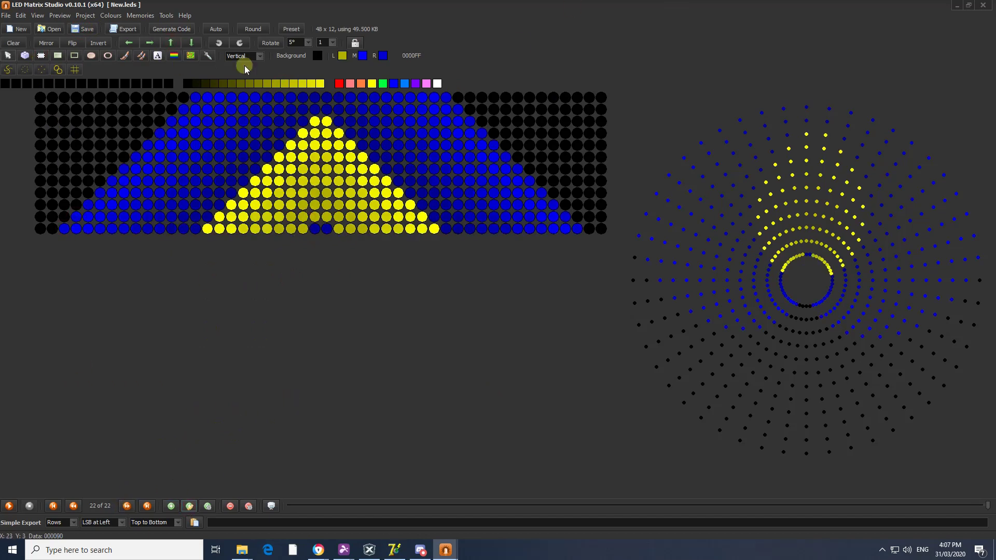
left_click(267, 83)
left_click_drag(327, 229, 314, 229)
Step: Create frame 23 as a copy shifted up one row, with a 46-pixel blue base and 22 yellow centre pixels, darker in the middle
left_click(189, 506)
left_click(170, 42)
left_click_drag(64, 217, 315, 217)
left_click(46, 55)
left_click(53, 229)
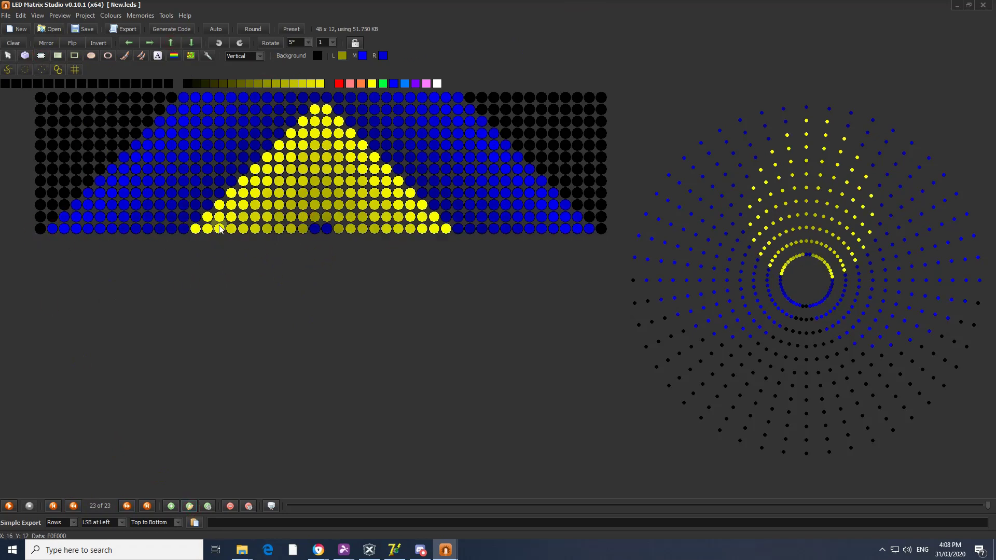
left_click(314, 228)
Step: Create frame 24 as a copy shifted up one row, with a 48-pixel blue base and 24 yellow centre pixels, darker in the middle
left_click(190, 506)
left_click(171, 42)
left_click(41, 55)
left_click_drag(52, 217, 314, 217)
left_click(41, 229)
right_click(504, 77)
left_click(268, 83)
left_click(314, 229)
Step: Create frame 25 shifted up one row, with a 26-pixel yellow base and two red centre pixels, and save the animation
left_click(171, 42)
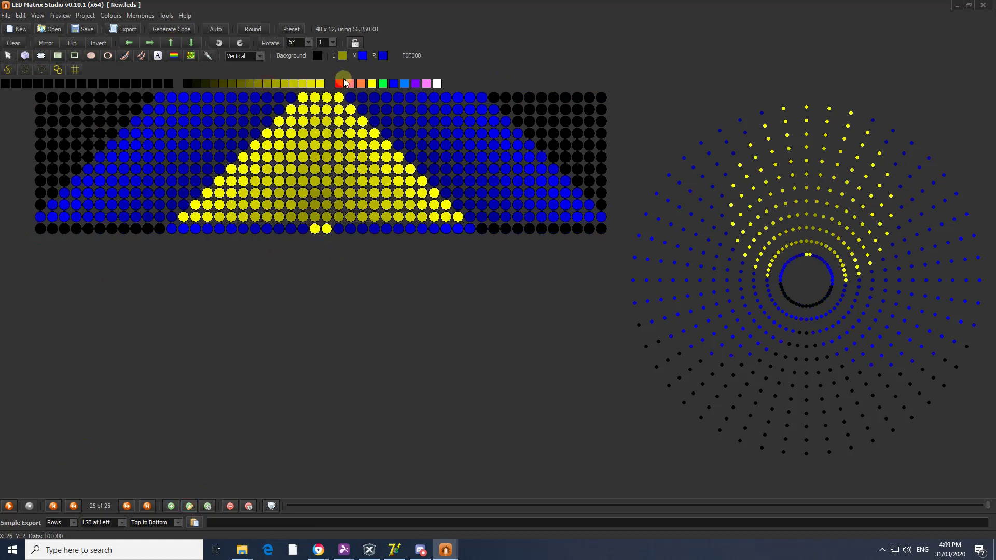
left_click(339, 84)
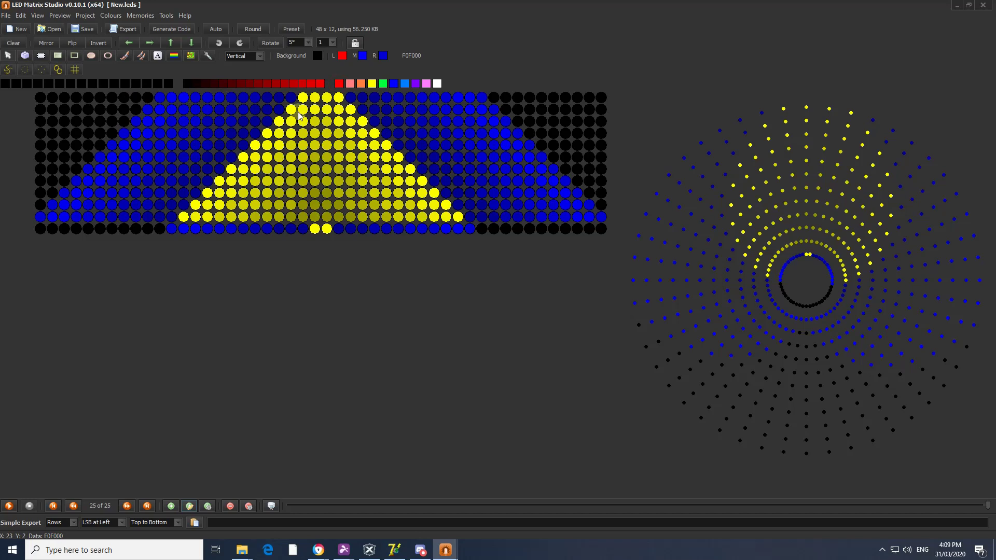
left_click_drag(327, 229, 314, 229)
left_click(42, 56)
left_click_drag(52, 217, 327, 217)
right_click(40, 228)
left_click_drag(53, 217, 315, 217)
left_click(39, 229)
left_click(88, 29)
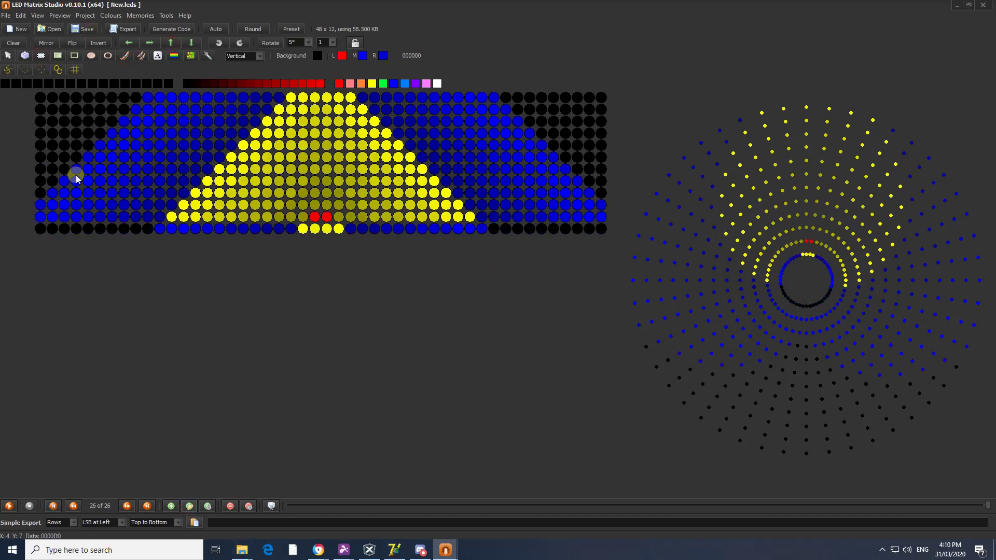
left_click_drag(40, 217, 315, 217)
left_click(39, 230)
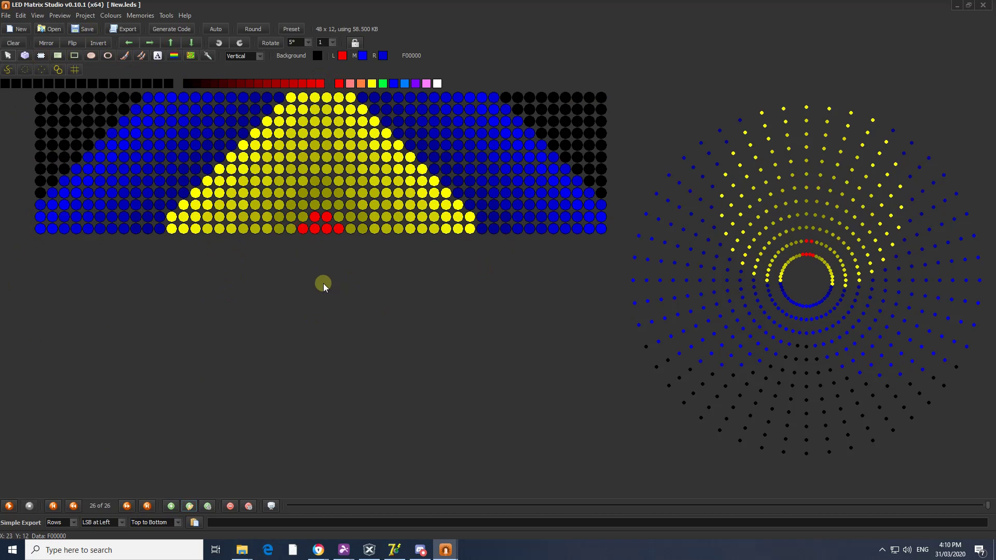
key("ctrl+z")
key("ctrl+z")
Step: Fill the bottom row of frame 26 with a 28-pixel yellow base and four red centre pixels
left_click(41, 55)
left_click_drag(53, 217, 315, 217)
left_click(41, 229)
left_click(320, 84)
left_click(315, 229)
Step: Create frame 27 as a copy shifted up one row, with a 30-pixel yellow base and six red centre pixels
left_click(189, 506)
left_click(170, 43)
left_click(41, 55)
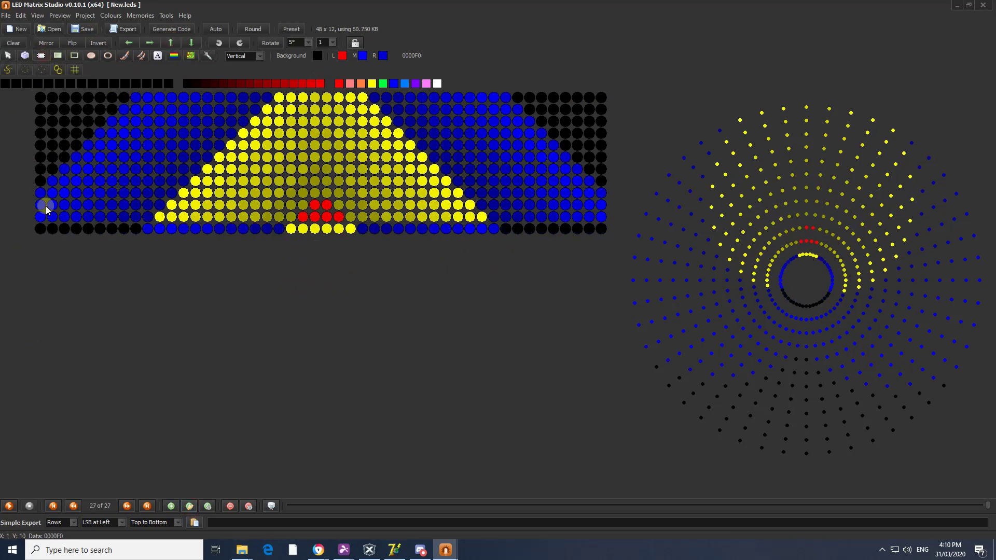
left_click_drag(53, 217, 315, 217)
left_click(41, 229)
left_click(321, 83)
left_click(315, 229)
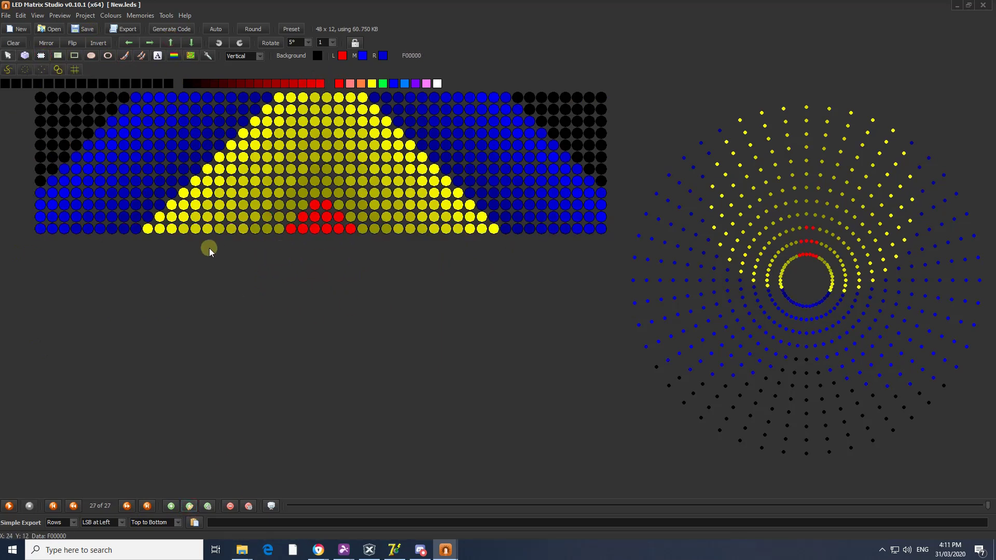
Step: Create frame 28 as a copy shifted up one row, with a 32-pixel yellow base and eight red centre pixels, the middle two darker
left_click(189, 506)
left_click(170, 43)
left_click(41, 55)
left_click_drag(53, 217, 315, 217)
right_click(41, 229)
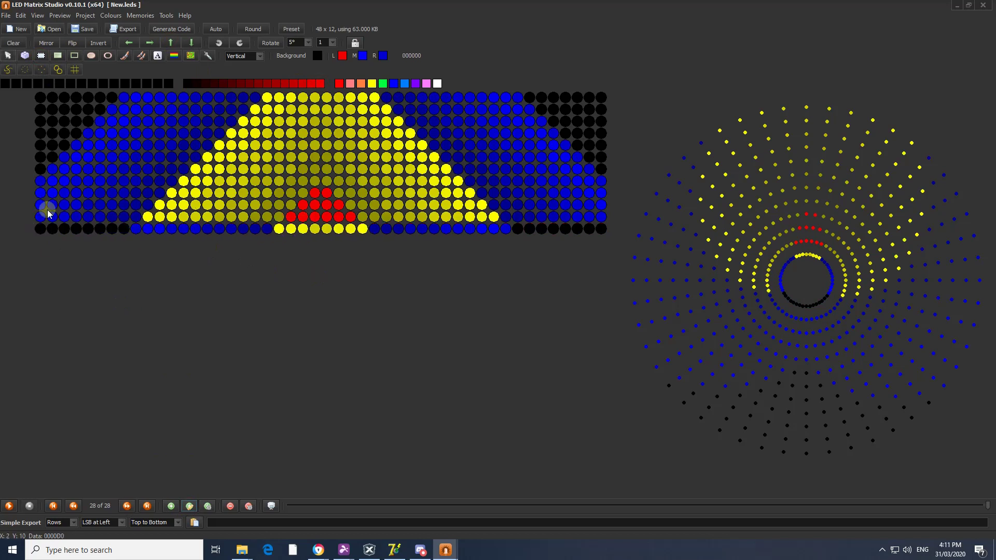
left_click(42, 56)
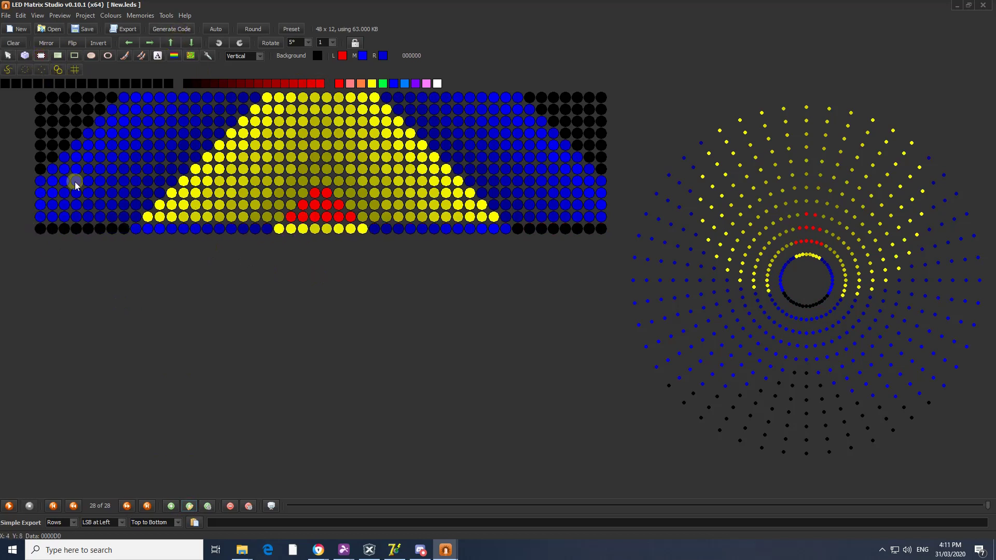
mouse_move(52, 218)
left_mouse_down()
mouse_move(312, 217)
mouse_move(44, 232)
left_mouse_up()
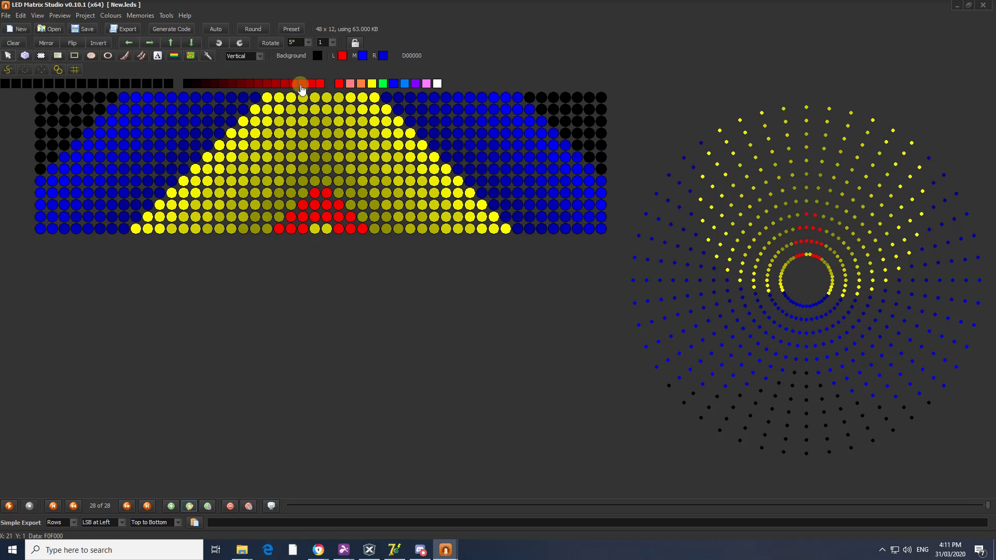
left_click(316, 230)
Step: Create frame 29 as a copy shifted up one row, with a 34-pixel yellow base and ten red centre pixels
left_click(190, 506)
left_click(170, 42)
left_click(41, 56)
left_click_drag(51, 219, 315, 218)
left_click(42, 231)
Step: Create frame 30 as a copy shifted up one row, with a 36-pixel yellow base and 12 red centre pixels, darker in the middle
left_click(189, 506)
left_click(170, 42)
left_click(40, 56)
left_click_drag(52, 217, 315, 216)
left_click(42, 229)
left_click(315, 228)
Step: Create frame 31 as a copy shifted up one row, with a 38-pixel yellow base and 14 red centre pixels, the middle two darker
left_click(189, 506)
left_click(170, 42)
left_click(41, 56)
left_click_drag(52, 217, 315, 217)
left_click(42, 229)
left_click(301, 83)
left_click(315, 229)
Step: Create frame 32 shifted up one row, with a 40-pixel yellow base and 16 red centre pixels, darker in the middle
left_click(171, 42)
left_click(41, 56)
left_click_drag(51, 217, 311, 218)
left_click(47, 228)
key("ctrl+z")
left_click(41, 56)
left_click_drag(52, 217, 315, 217)
left_click(40, 228)
left_click(315, 229)
Step: Create frame 33 as a copy shifted up one row, with a 42-pixel yellow base and 18 red centre pixels, darker in the middle
left_click(189, 506)
left_click(170, 42)
left_click(41, 56)
left_click_drag(52, 217, 316, 219)
left_click(40, 229)
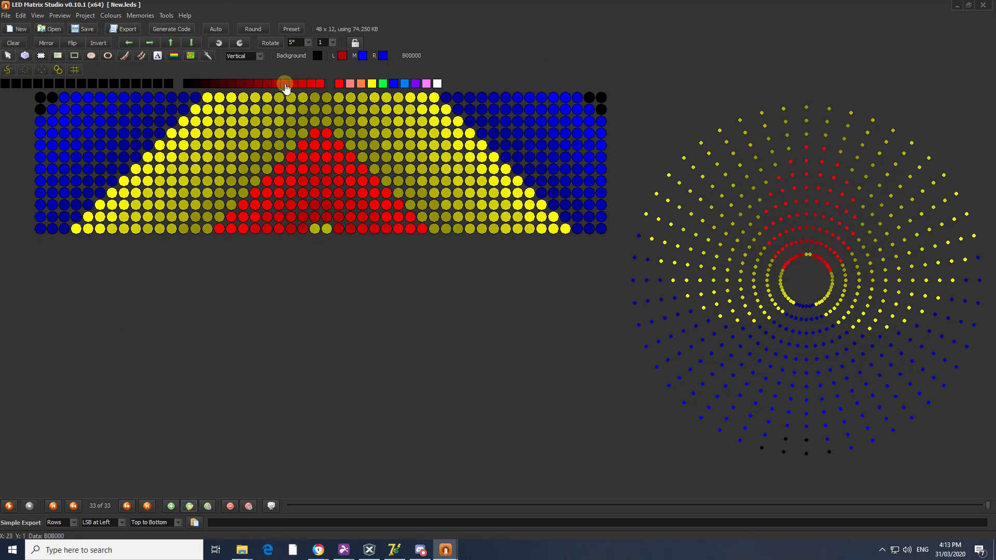
left_click(315, 229)
Step: Create frame 34 as a copy shifted up one row, with a 44-pixel yellow base and 20 red centre pixels, the middle two darker
left_click(189, 506)
left_click(170, 42)
left_click_drag(52, 217, 315, 217)
left_click(41, 229)
left_click(267, 83)
left_click(315, 228)
Step: Create frame 35 as a copy shifted up one row, with a 46-pixel yellow base and 22 red centre pixels, darker in the middle
left_click(189, 506)
left_click(171, 43)
left_click(41, 55)
mouse_move(52, 217)
left_mouse_down()
mouse_move(206, 238)
mouse_move(315, 217)
left_mouse_up()
left_click(40, 229)
left_click(282, 83)
left_click(315, 229)
Step: Create frame 36 as a copy shifted up one row, with a 48-pixel yellow base and 24 red centre pixels
left_click(189, 506)
left_click(170, 42)
left_click(41, 56)
left_click_drag(52, 216, 220, 225)
key("ctrl+Up")
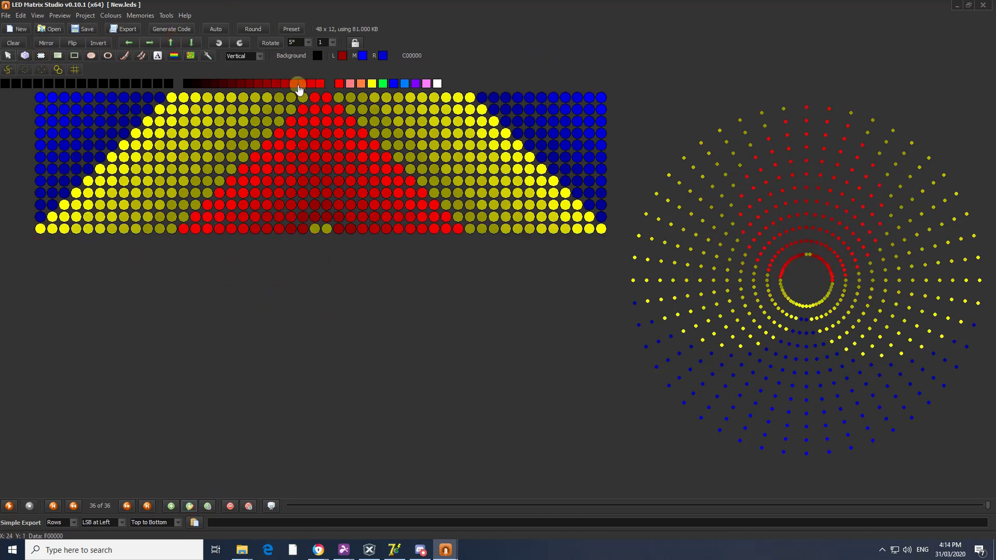
left_click(41, 56)
left_click_drag(52, 217, 434, 229)
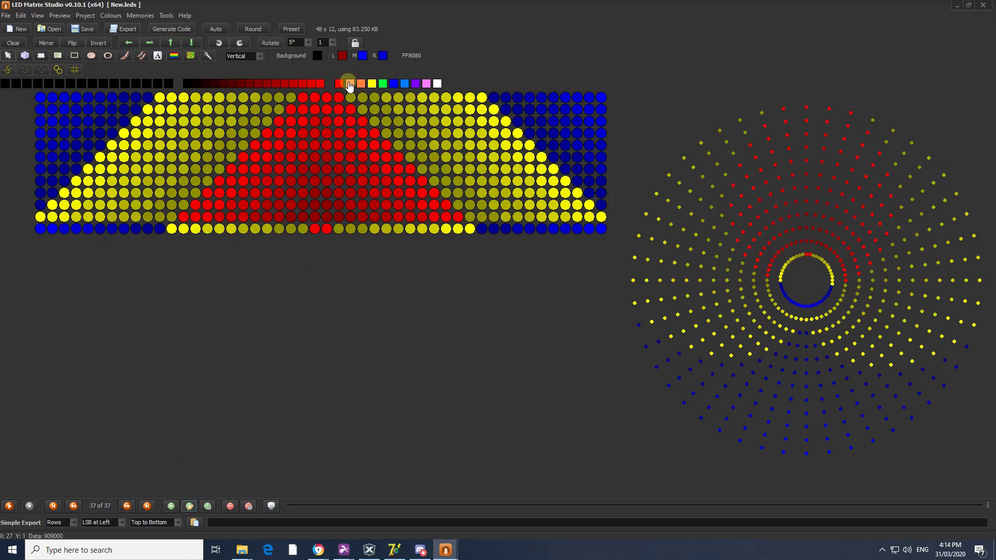
Step: Fill the bottom row of frame 37 with a 26-pixel red base and two white centre pixels
left_click(437, 84)
left_click(315, 228)
left_click(41, 56)
left_click(52, 217)
left_click(313, 217)
Step: Create frame 38 as a copy shifted up one row, with a 28-pixel red base and four white centre pixels
left_click(190, 506)
left_click(170, 43)
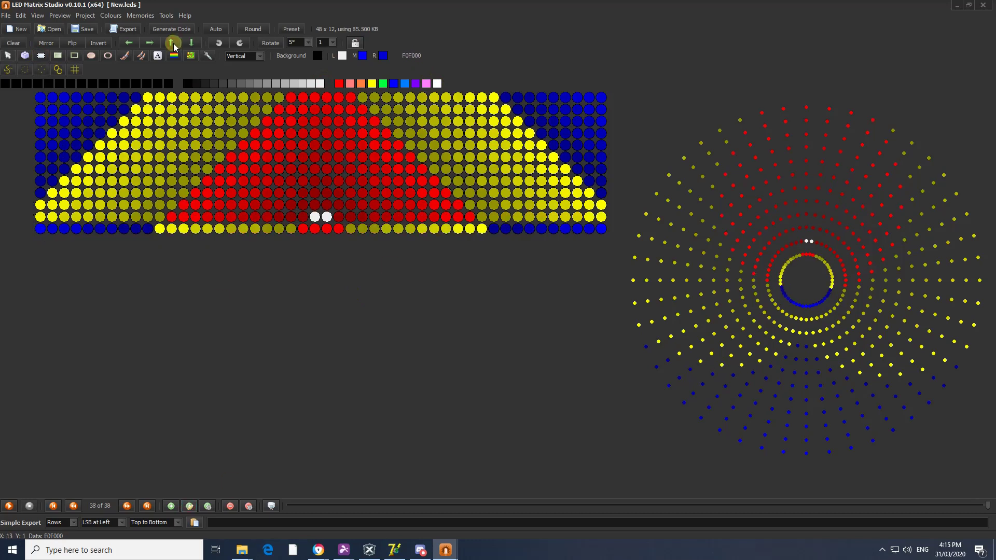
left_click(41, 55)
left_click(52, 217)
left_click(41, 229)
Step: Create frame 39 as a copy shifted up one row, with a 30-pixel red base and six white centre pixels
left_click(189, 506)
left_click(171, 42)
left_click(74, 506)
left_click(127, 506)
left_click(41, 56)
left_click(51, 217)
left_click(315, 217)
left_click(41, 229)
left_click(315, 229)
Step: Create the next frame as a copy shifted up one row, with a 32-pixel red base and eight white centre pixels
left_click(189, 506)
left_click(171, 43)
left_click(41, 56)
left_click(52, 217)
left_click(315, 217)
left_click(41, 229)
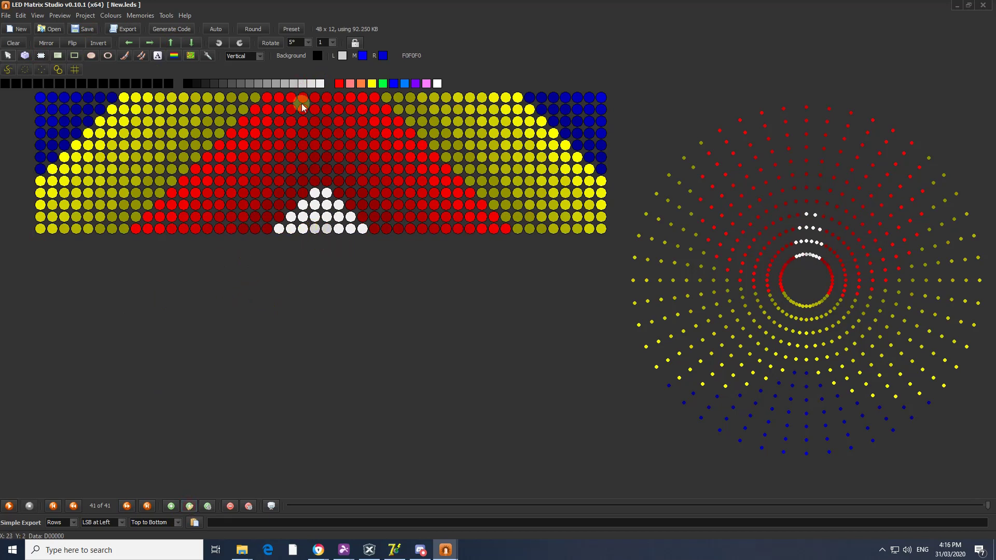
Step: Shift frame 41 up one row and fill its bottom row with a 34-pixel red base and ten white centre pixels
left_click(171, 43)
left_click(41, 56)
left_click(52, 217)
left_click(314, 217)
left_click(40, 229)
left_click(314, 229)
Step: Create frame 42 as a copy shifted up one row, with a 36-pixel red base and 12 white centre pixels
left_click(189, 506)
left_click(171, 43)
left_click(41, 56)
left_click(52, 217)
left_click(315, 217)
left_click(40, 229)
left_click(314, 229)
Step: Create frame 43 as a copy shifted up one row, with a 38-pixel red base and 14 white centre pixels
left_click(189, 506)
left_click(171, 42)
left_click(41, 55)
left_click(52, 216)
left_click(315, 217)
left_click(41, 228)
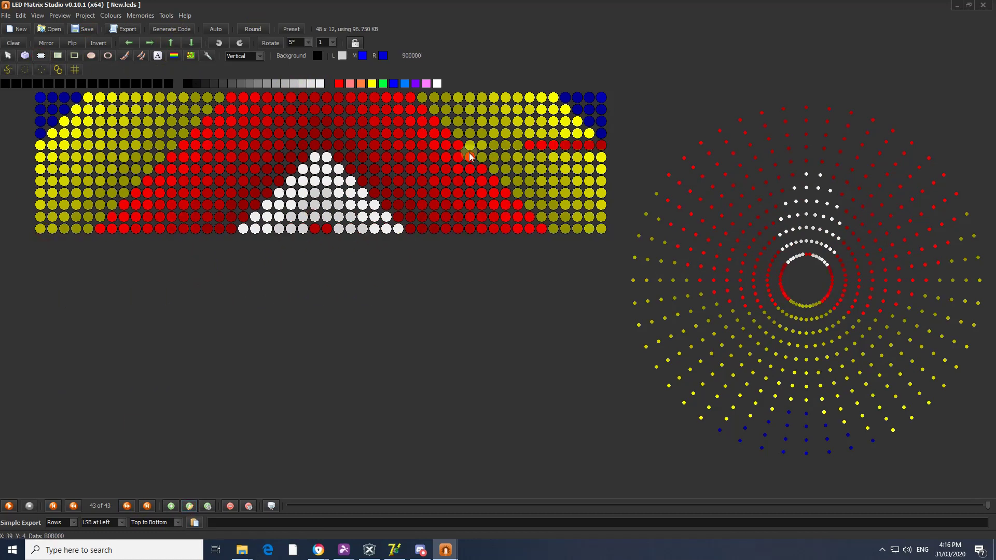
Step: Shift frame 44 up one row and fill its bottom row with a 40-pixel red base and 16 white centre pixels
left_click(171, 42)
left_click(41, 55)
left_click(52, 217)
left_click(314, 217)
left_click(41, 229)
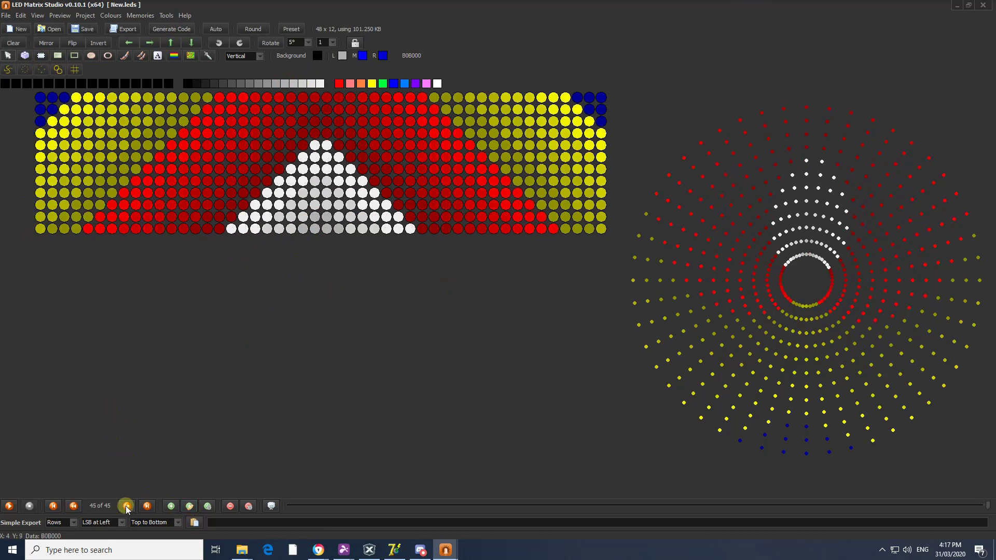
Step: Shift frame 45 up one row and fill its bottom row with a 42-pixel red base and 18 white centre pixels
left_click(171, 42)
left_click(41, 56)
left_click(52, 217)
left_click(315, 217)
left_click(40, 229)
left_click(315, 229)
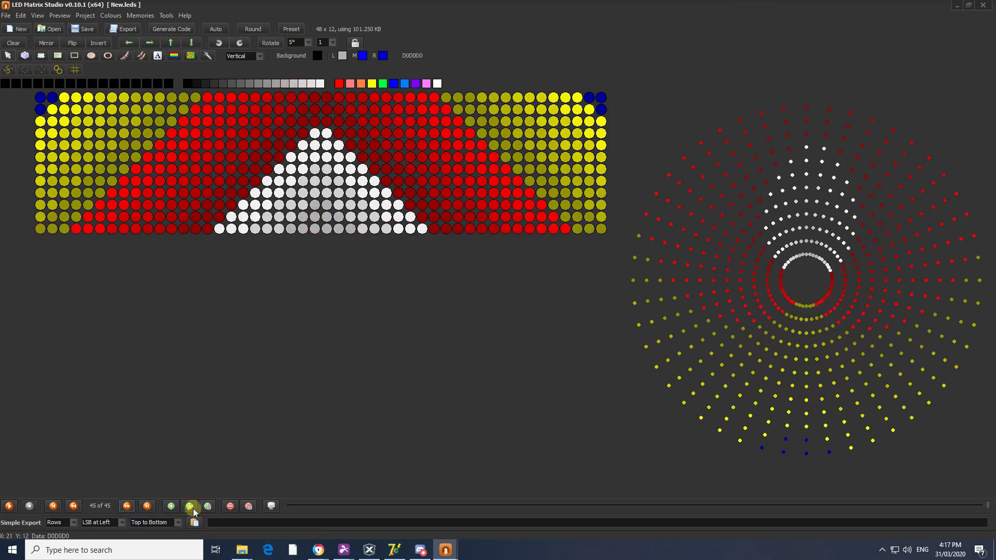
Step: Create frame 46 as a copy shifted up one row, with a 44-pixel red base and 20-pixel white base shaded to darker grey at the centre
left_click(189, 506)
left_click(171, 42)
left_click(41, 56)
left_click(52, 217)
left_click(315, 217)
left_click(40, 229)
left_click(268, 84)
left_click(315, 229)
left_click(327, 229)
triple_click(73, 504)
triple_click(123, 505)
Step: Create frame 47 as a copy shifted up one row, with a 46-pixel red base and a 22-pixel white base
left_click(189, 506)
left_click(171, 43)
left_click(52, 217)
left_click(314, 217)
left_click(41, 229)
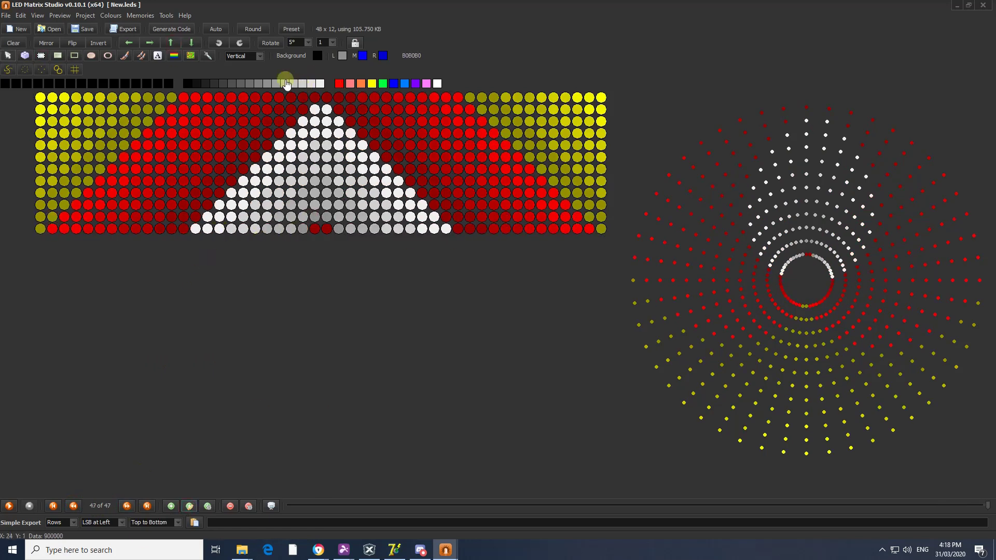
Step: Shift frame 48 up one row and fill its bottom row with a full-width red base and a 24-pixel white base
left_click(171, 42)
left_click(52, 217)
left_click(315, 217)
left_click(41, 229)
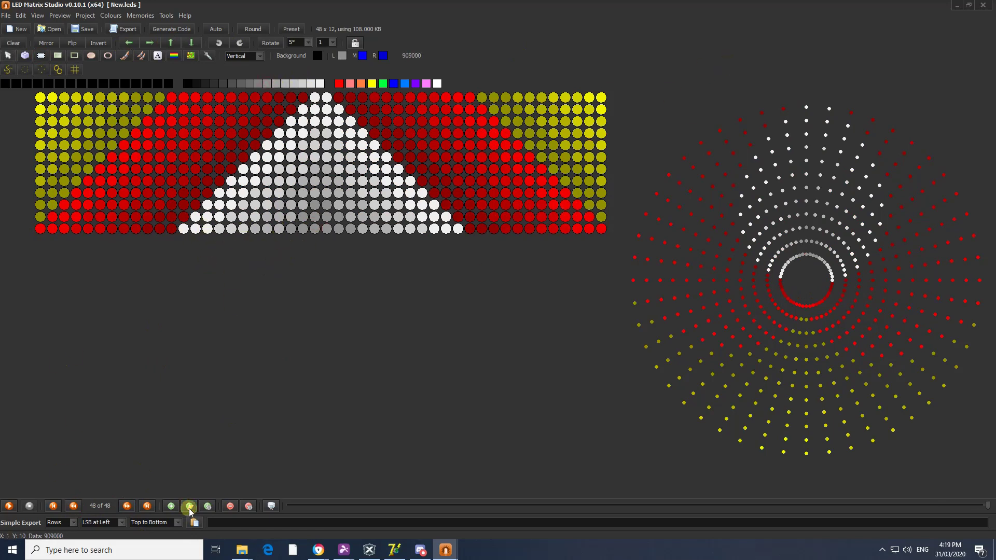
Step: Shift frame 49 up one row and fill its bottom row with a 26-pixel white base and two orange centre pixels
left_click(171, 43)
left_click(51, 217)
left_click(314, 217)
left_click(41, 229)
left_click(362, 83)
left_click(315, 228)
Step: Create frame 50 as a copy shifted up one row, with a 28-pixel white base and four orange centre pixels
left_click(189, 506)
left_click(171, 42)
left_click(51, 216)
left_click(314, 216)
left_click(40, 229)
left_click(315, 229)
Step: Shift frame 51 up one row and fill its bottom row with a 30-pixel white base and six orange centre pixels
left_click(171, 43)
left_click(41, 55)
left_click(52, 216)
left_click(314, 217)
left_click(40, 229)
left_click(319, 83)
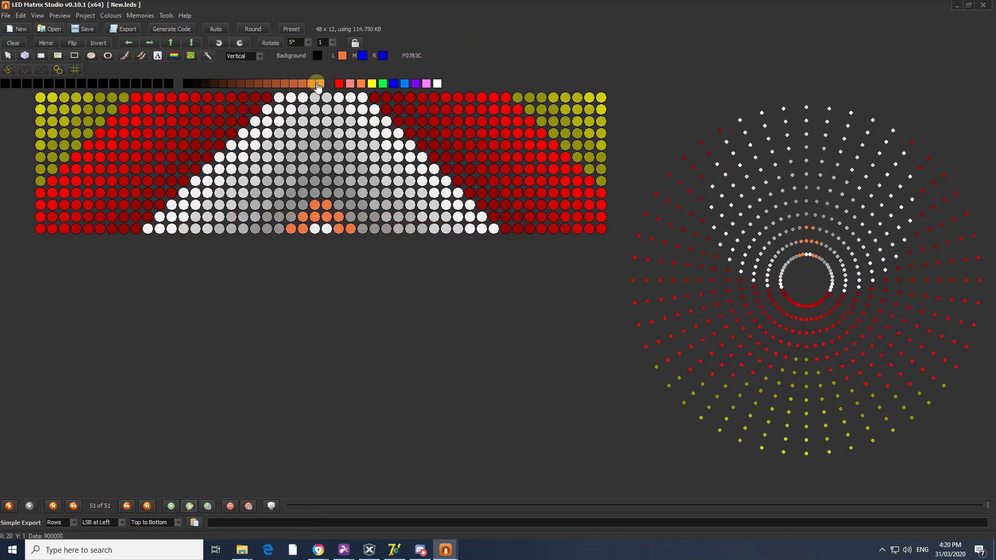
left_click(314, 229)
Step: Create frame 52 with a 32-pixel white base and eight orange base pixels, using a slightly darker orange at the centre
left_click(189, 506)
left_click(310, 84)
left_click(315, 229)
Step: Create frame 53 as a copy shifted up one row, with a 34-pixel white base and ten orange centre pixels
left_click(189, 505)
left_click(171, 43)
left_click(41, 56)
left_click(52, 217)
left_click(40, 228)
left_click(315, 229)
left_click(127, 506)
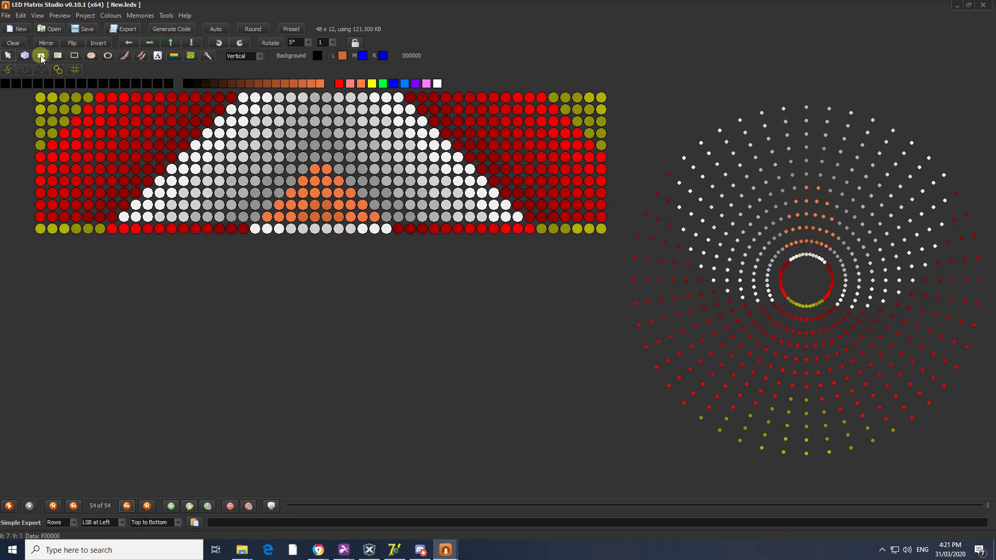
Step: Shift frame 54 up one row and fill its bottom row with a 36-pixel white base and 12 orange centre pixels
left_click(170, 43)
left_click(41, 55)
left_click(52, 217)
left_click(315, 217)
left_click(41, 229)
left_click(315, 229)
Step: Create frame 55 as a copy shifted up one row, with a 38-pixel white base and 14 orange centre pixels
left_click(189, 506)
left_click(73, 506)
left_click(127, 506)
left_click(171, 42)
left_click(40, 229)
left_click(8, 55)
left_click(315, 229)
Step: Create frame 56 as a copy shifted up one row, with a 40-pixel white base and 16 orange centre pixels
left_click(189, 505)
left_click(171, 43)
left_click(41, 55)
left_click(52, 217)
left_click(314, 217)
left_click(40, 229)
left_click(315, 229)
Step: Create frame 57 as a copy shifted up one row, with a 42-pixel white base and 18-pixel orange base shaded darker at the centre
left_click(189, 506)
left_click(170, 43)
left_click(41, 55)
left_click(52, 216)
left_click(315, 217)
left_click(41, 229)
left_click(277, 83)
left_click(314, 229)
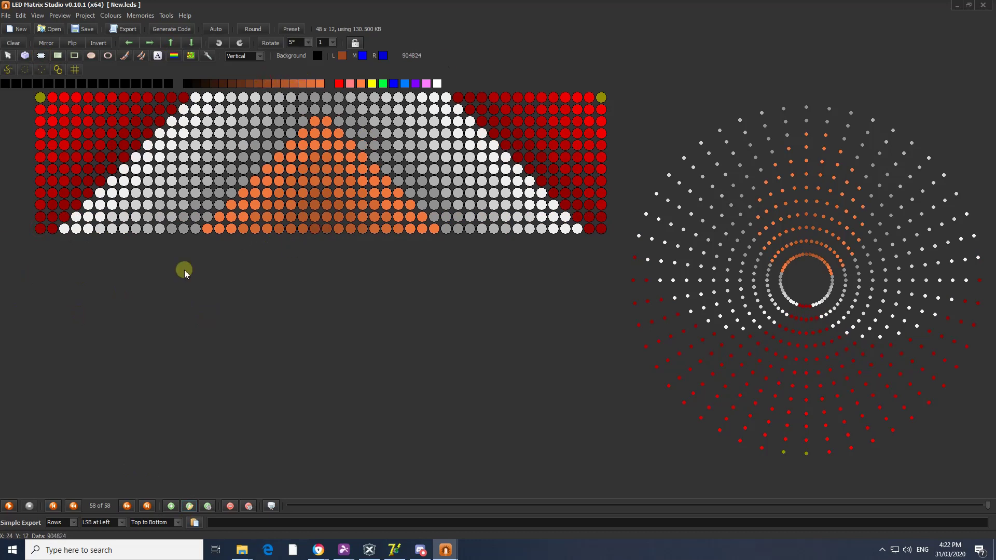
Step: Create frame 59 as a copy shifted up one row, with a 46-pixel white base and a 22-pixel orange base
left_click(189, 506)
left_click(171, 43)
left_click(41, 56)
left_click(52, 217)
left_click(315, 217)
left_click(40, 229)
left_click(315, 229)
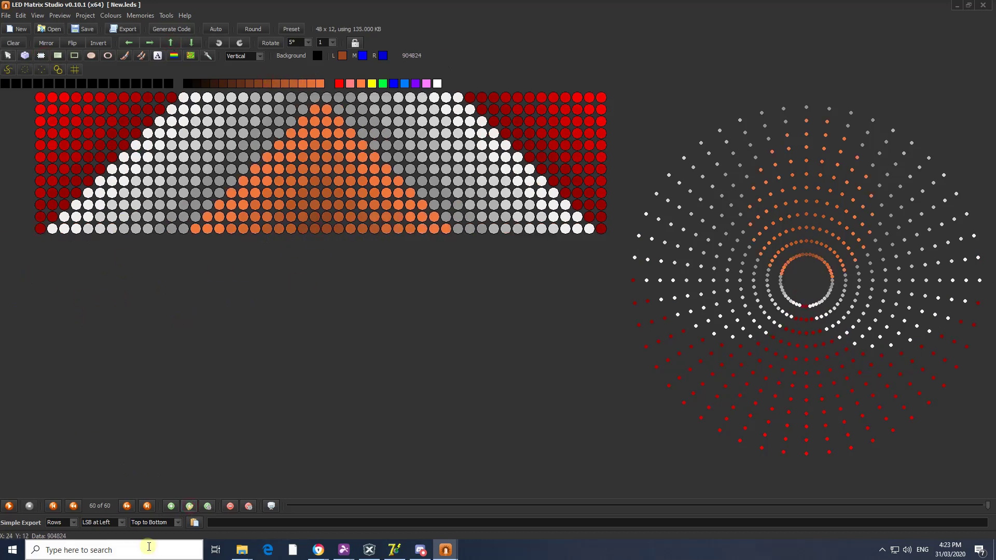
Step: Create frame 60 shifted up one row with a full-width white base and 24-pixel orange base, and compare it with the previous frame
left_click(189, 505)
left_click(171, 43)
left_click(41, 55)
left_click(52, 217)
left_click(314, 217)
left_click(40, 228)
left_click(315, 229)
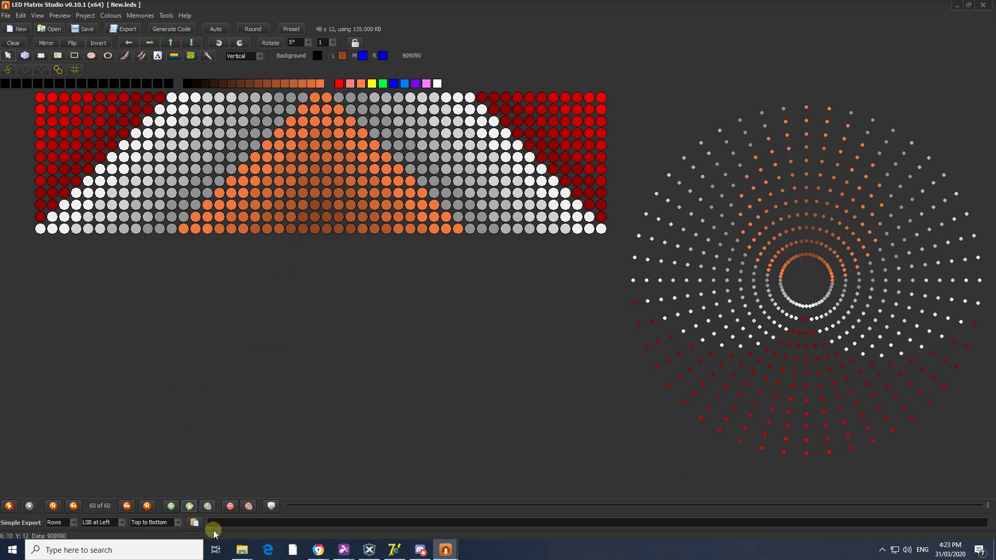
left_click(74, 508)
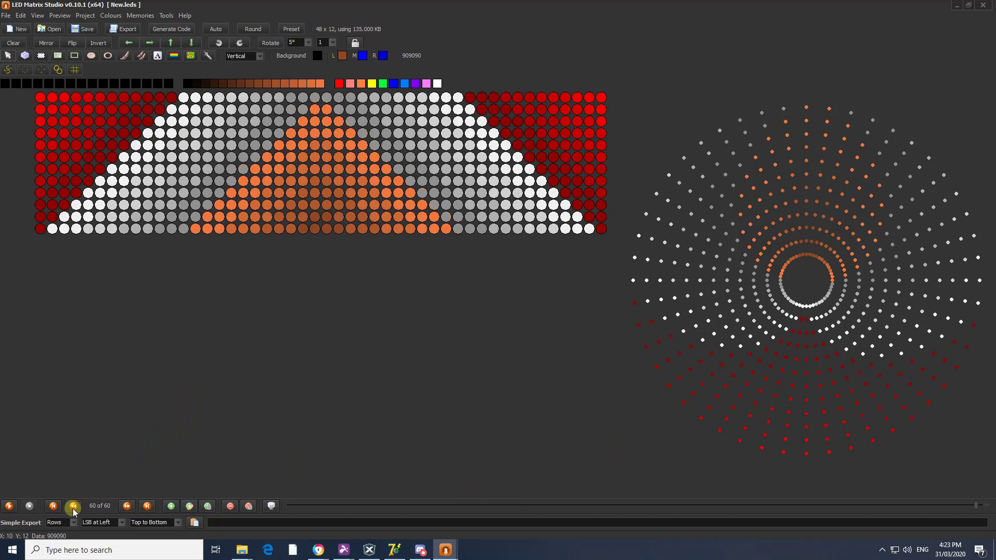
left_click(126, 507)
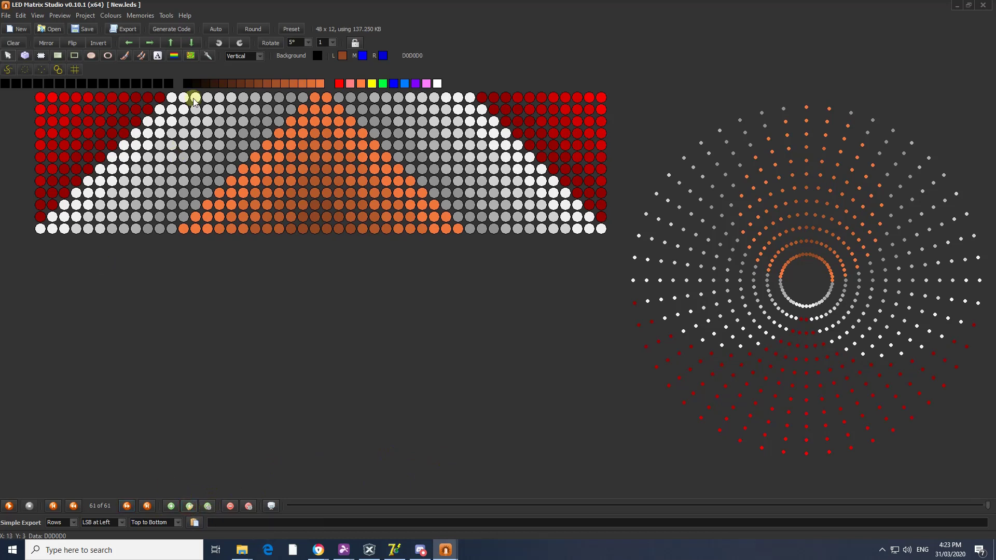
Step: Shift frame 61 up one row and fill its bottom row with a 26-pixel orange base and two black centre pixels
left_click(172, 43)
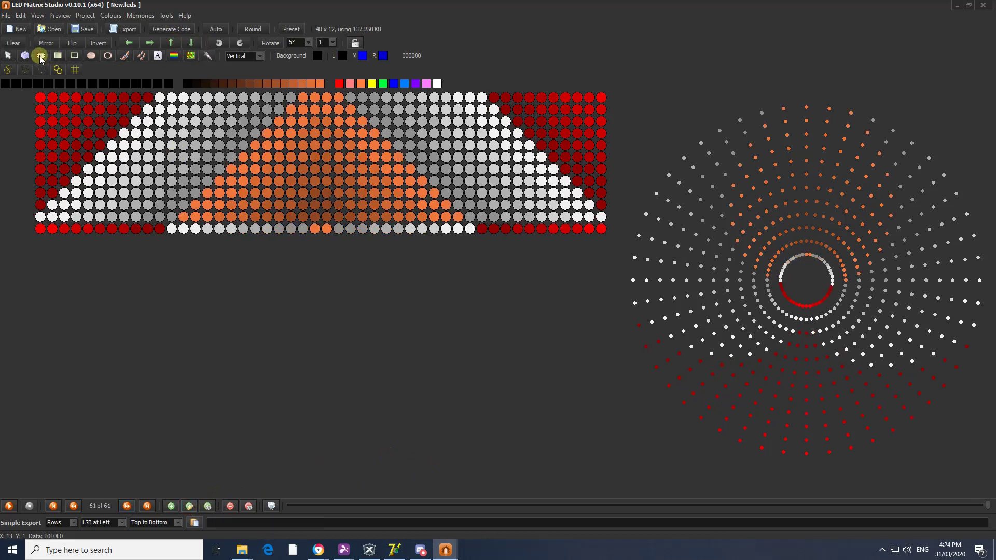
left_click_drag(53, 220, 314, 217)
left_click(42, 226)
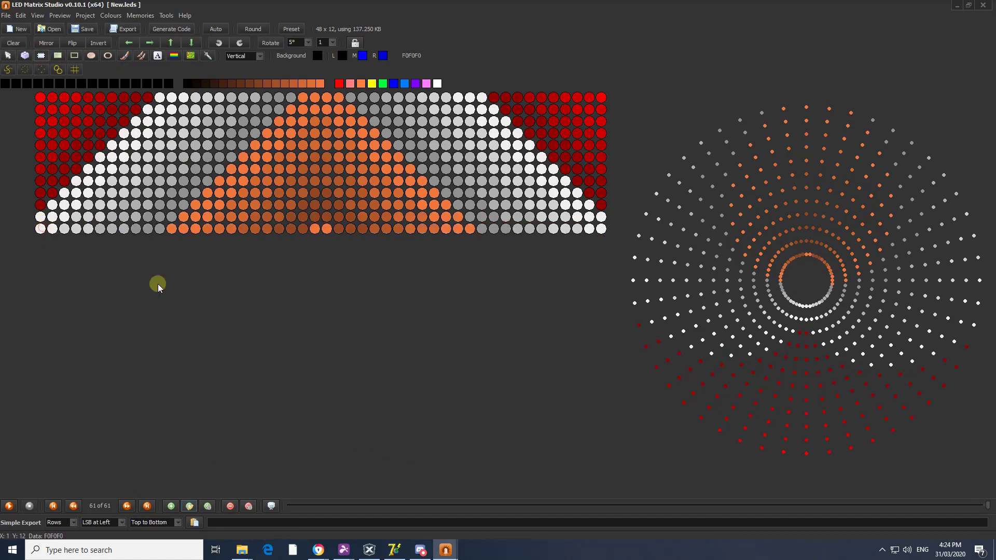
right_click(499, 168)
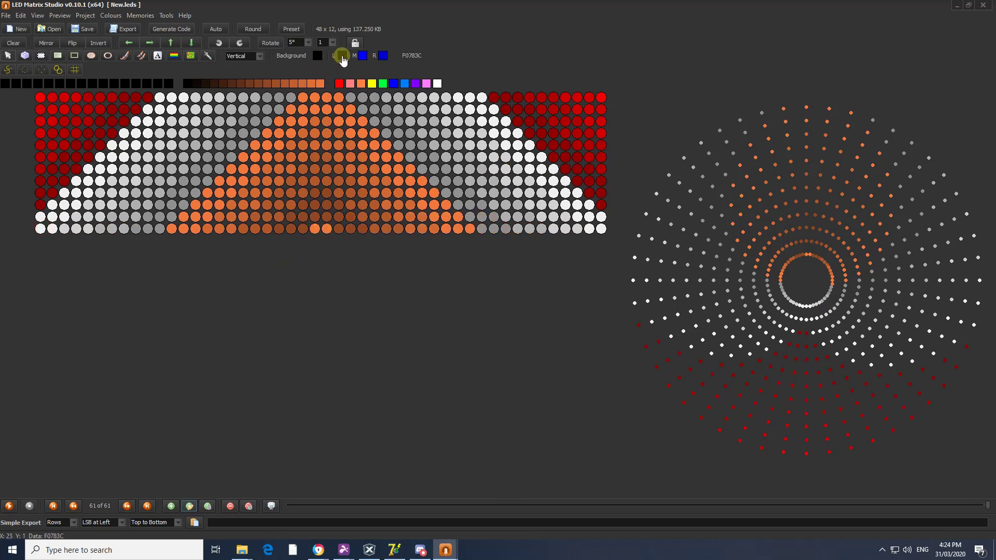
left_click(342, 56)
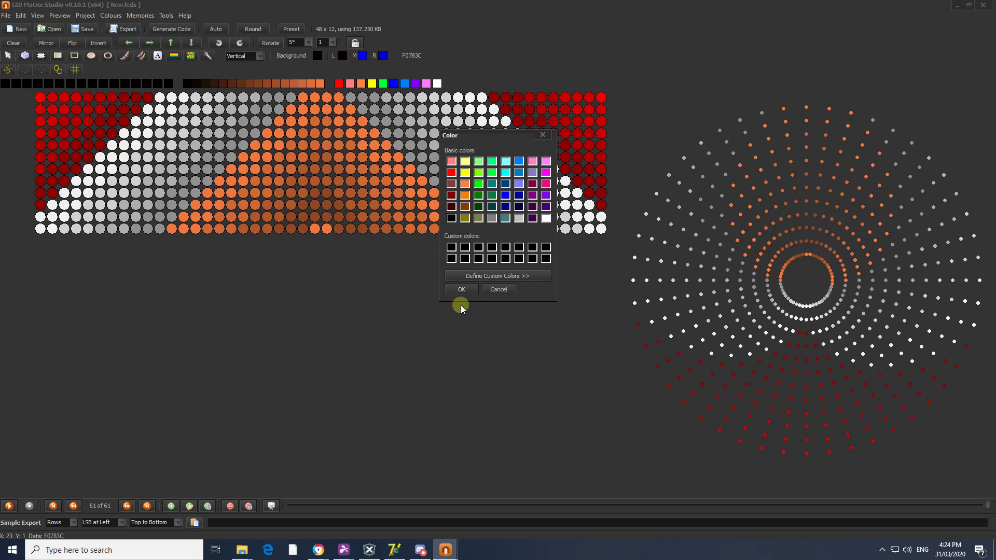
left_click(463, 288)
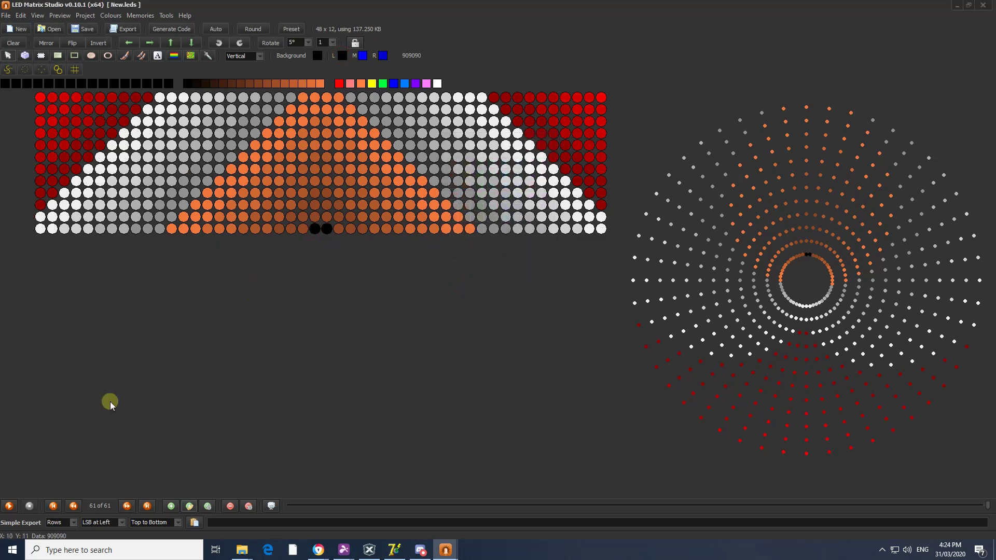
Step: Create frame 62 as a copy shifted up one row, with a 28-pixel orange base and four black centre pixels
left_click(189, 506)
left_click(171, 43)
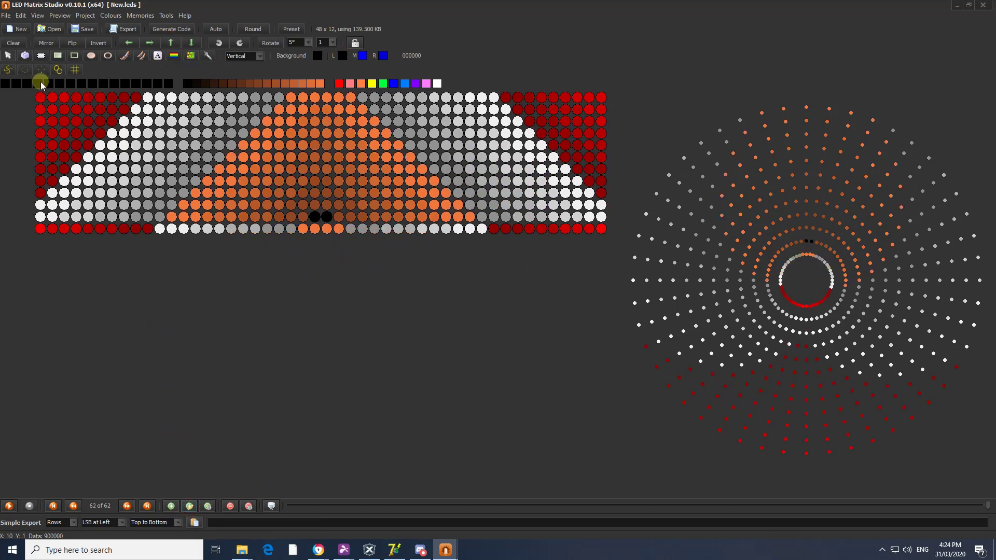
left_click(61, 229)
mouse_move(50, 216)
left_mouse_down()
mouse_move(304, 222)
mouse_move(258, 229)
mouse_move(315, 217)
left_mouse_up()
key("ctrl+z")
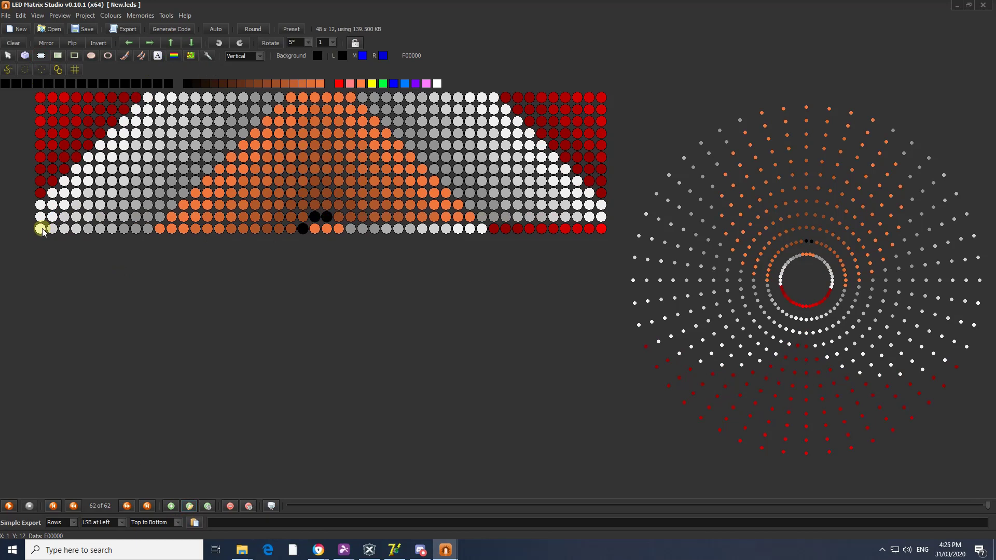
key("ctrl+z")
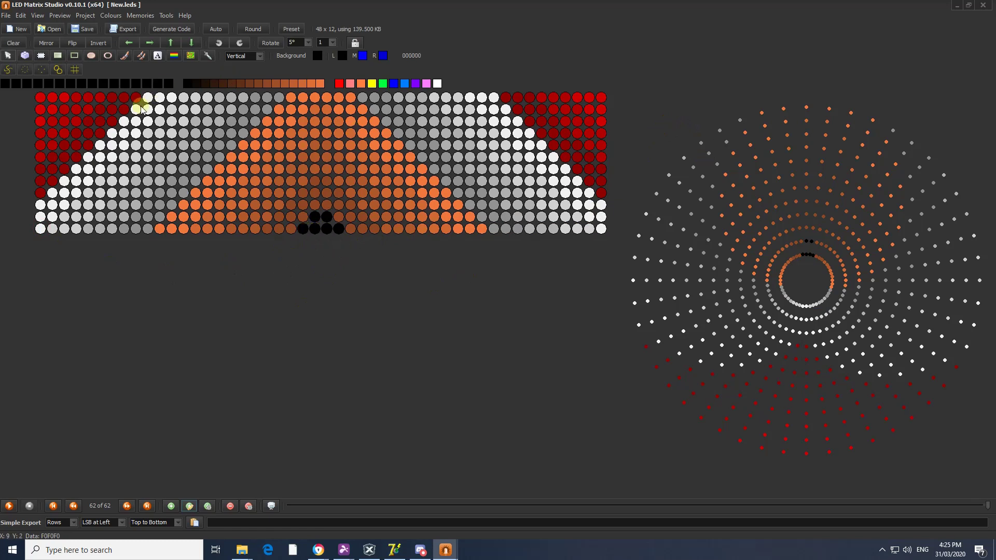
Step: Create frame 63 shifted up one row with a 30-pixel orange base and six black centre pixels, and copy it to frame 64
left_click(189, 507)
left_click(170, 43)
left_click_drag(53, 218, 315, 217)
left_click(40, 229)
left_click(315, 229)
left_click(189, 507)
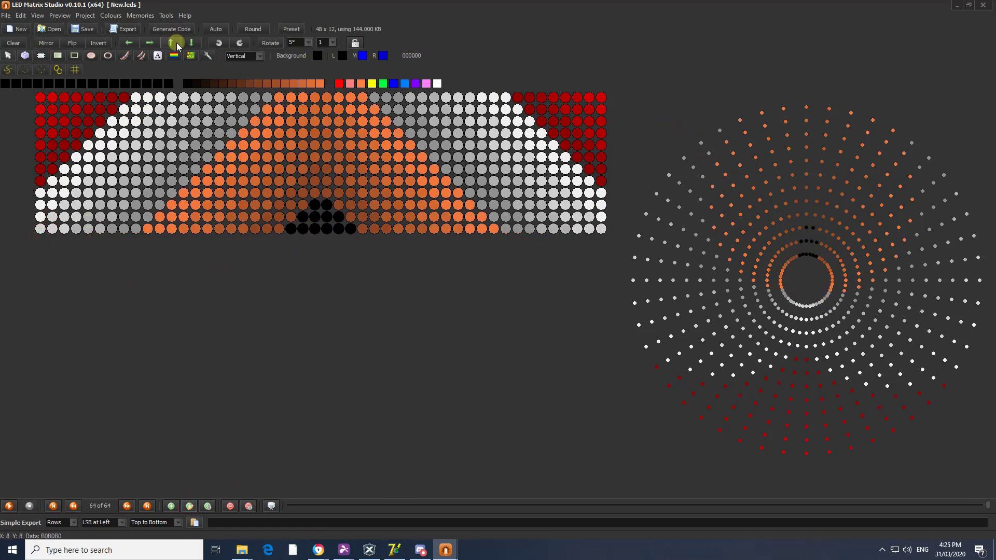
Step: Shift frame 64 up one row and fill its bottom row with a 32-pixel orange base and eight black centre pixels
left_click(174, 43)
left_click_drag(52, 217, 315, 217)
left_click(40, 229)
left_click(327, 228)
Step: Create frame 65 as a copy shifted up one row, with a 34-pixel orange base and ten black centre pixels
left_click(189, 506)
left_click(175, 42)
left_click_drag(52, 217, 315, 229)
left_click(40, 229)
left_click(315, 229)
Step: Create frame 66 shifted up one row with a 36-pixel orange base and 12 black centre pixels, comparing it with the previous frame
left_click(190, 506)
left_click(73, 506)
left_click(127, 506)
left_click(171, 43)
left_click_drag(52, 217, 315, 229)
left_click(40, 229)
left_click(315, 229)
Step: Create frame 67 as a copy shifted up one row, with a 38-pixel orange base and 14 black centre pixels
left_click(190, 506)
left_click(171, 42)
left_click(41, 56)
left_click_drag(52, 217, 309, 229)
left_click(40, 229)
left_click(315, 229)
Step: Create frame 68 as a copy shifted up one row, with a 40-pixel orange base and 16 black centre pixels
left_click(189, 506)
left_click(170, 43)
left_click(42, 55)
left_click_drag(52, 217, 308, 228)
left_click(40, 229)
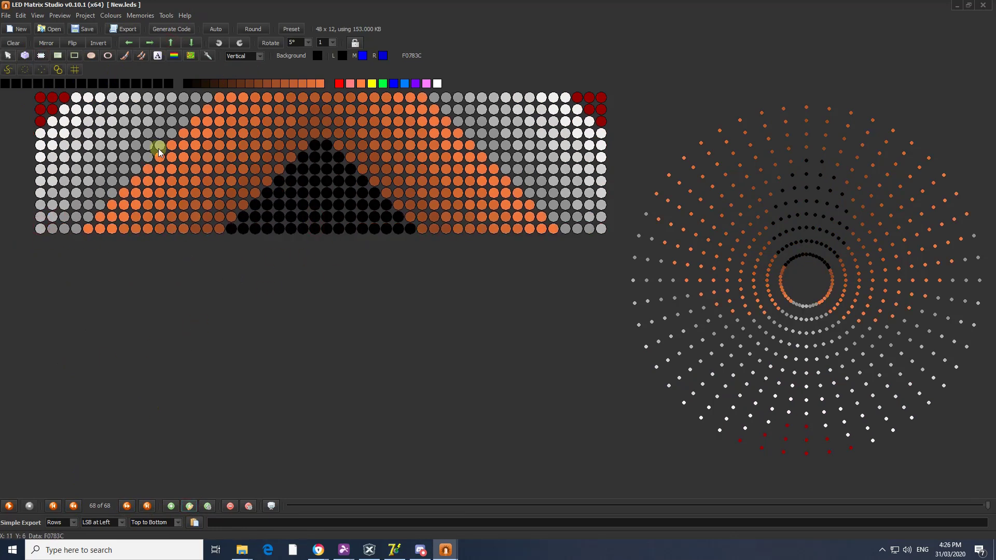
Step: Create frame 69 as a copy shifted up one row, with a 42-pixel orange base and 18 black centre pixels
left_click(189, 506)
left_click(170, 42)
left_click(52, 217)
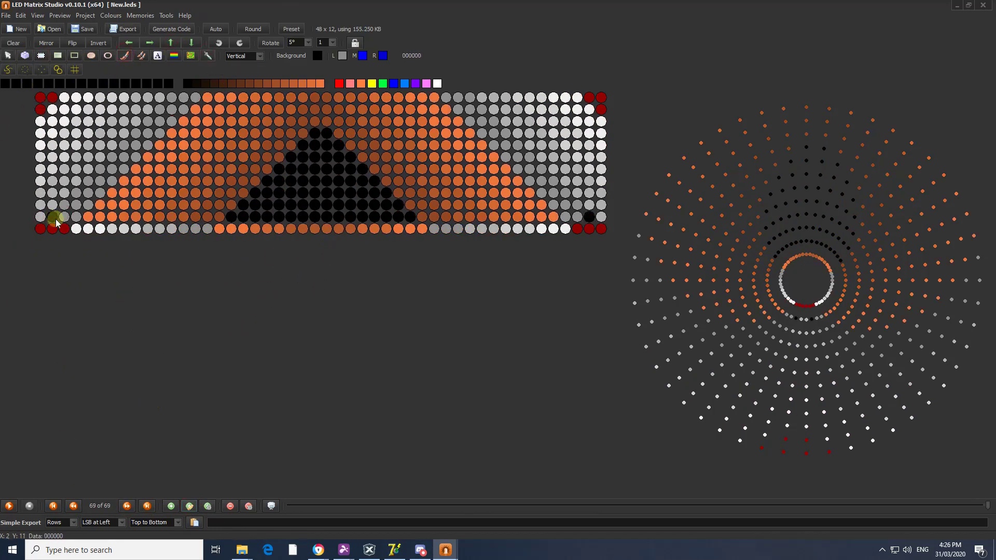
left_click(41, 234)
left_click(48, 178)
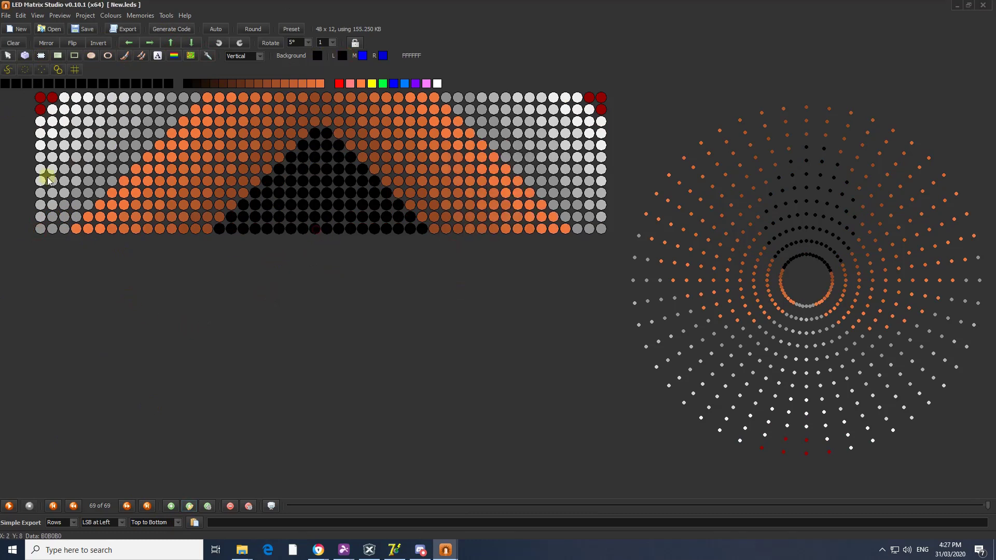
Step: Create frame 70 shifted up one row with a 44-pixel orange base and 20 black centre pixels, and compare it with the previous frame
left_click(189, 506)
left_click(170, 43)
left_click(41, 56)
left_click(52, 217)
left_click(315, 217)
left_click(41, 229)
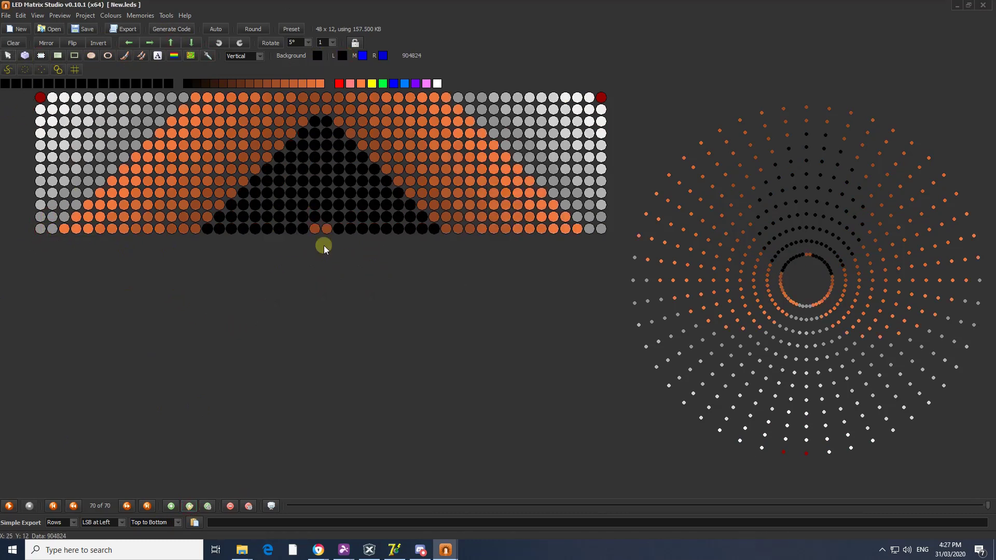
left_click(73, 506)
left_click(126, 506)
Step: Create frame 71 as a copy shifted up one row, with a 46-pixel orange base and 22 black centre pixels
left_click(189, 506)
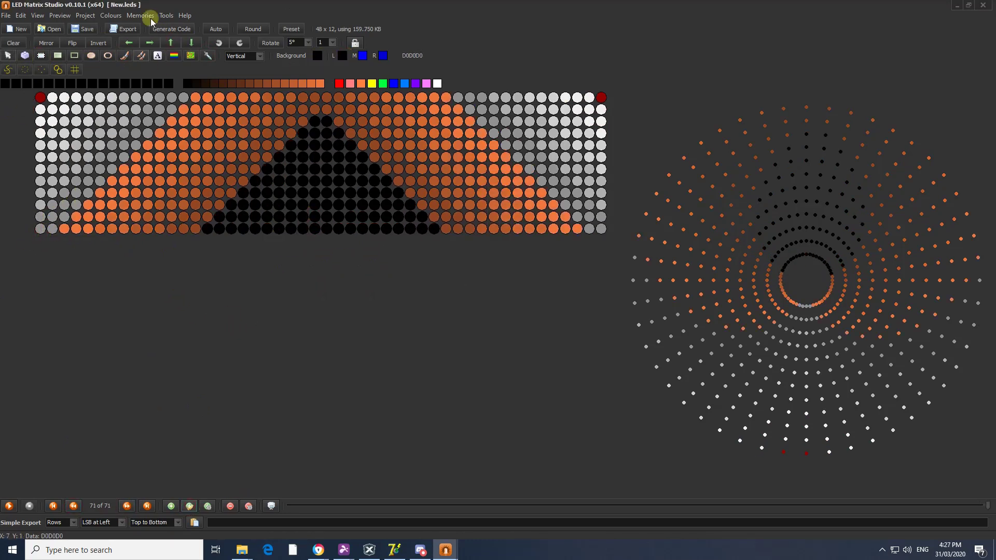
left_click(171, 42)
left_click(41, 56)
left_click(52, 217)
left_click(315, 217)
left_click(40, 229)
left_click(313, 230)
Step: Create frame 72 as a copy shifted up one row, with a full-width orange base and 24 black centre pixels
left_click(189, 507)
left_click(171, 43)
left_click(41, 56)
left_click_drag(53, 217, 315, 217)
left_click(40, 228)
left_click(315, 229)
Step: Create frame 73 as a copy shifted up one row, with a full-width orange base and 26 black centre pixels
left_click(189, 506)
left_click(171, 42)
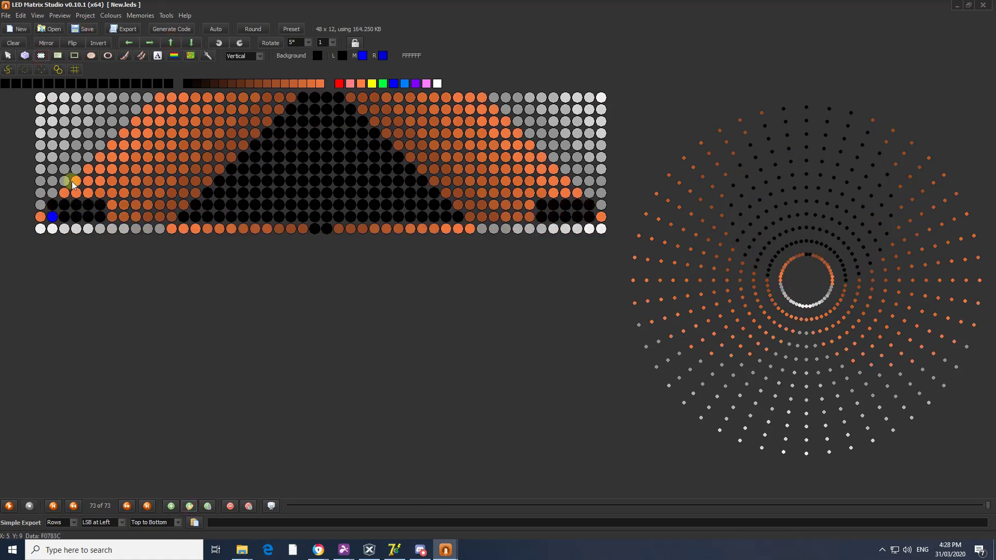
left_click(41, 56)
left_click(53, 216)
left_click(315, 217)
left_click(40, 229)
Step: Create frame 74 as a copy shifted up one row, with 28 black centre pixels between orange ends in the bottom row
left_click(190, 507)
left_click(125, 507)
left_click(189, 507)
left_click(170, 43)
left_click(41, 56)
left_click(52, 217)
left_click(315, 217)
left_click(41, 229)
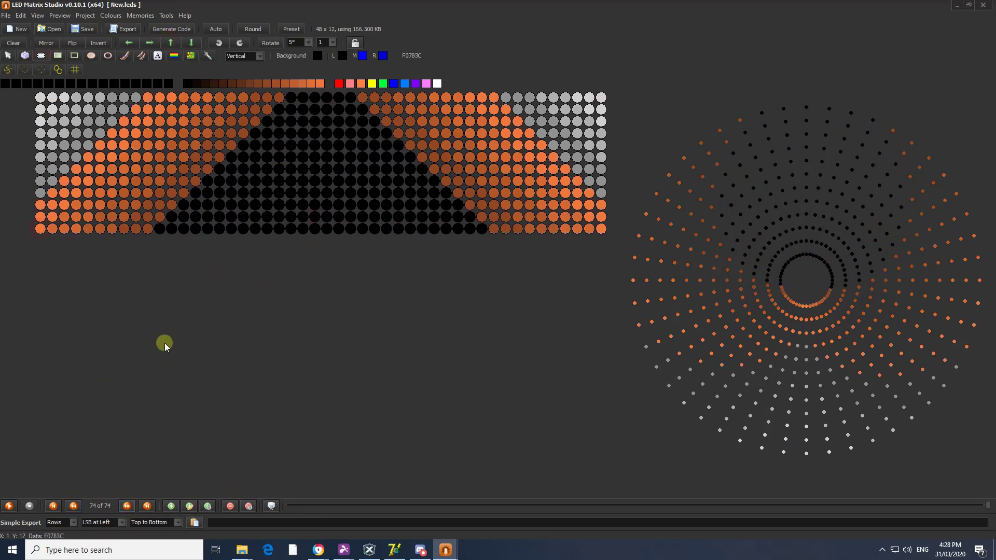
Step: Shift frame 75 up one row and fill its bottom row with orange ends and 30 black centre pixels
left_click(171, 42)
left_click(43, 56)
left_click(53, 217)
left_click(315, 216)
left_click(41, 229)
Step: Create frame 76 as a copy shifted up one row, with 32 black centre pixels between orange ends in the bottom row
left_click(190, 507)
left_click(171, 43)
left_click(41, 56)
left_click(53, 217)
left_click(315, 217)
left_click(41, 228)
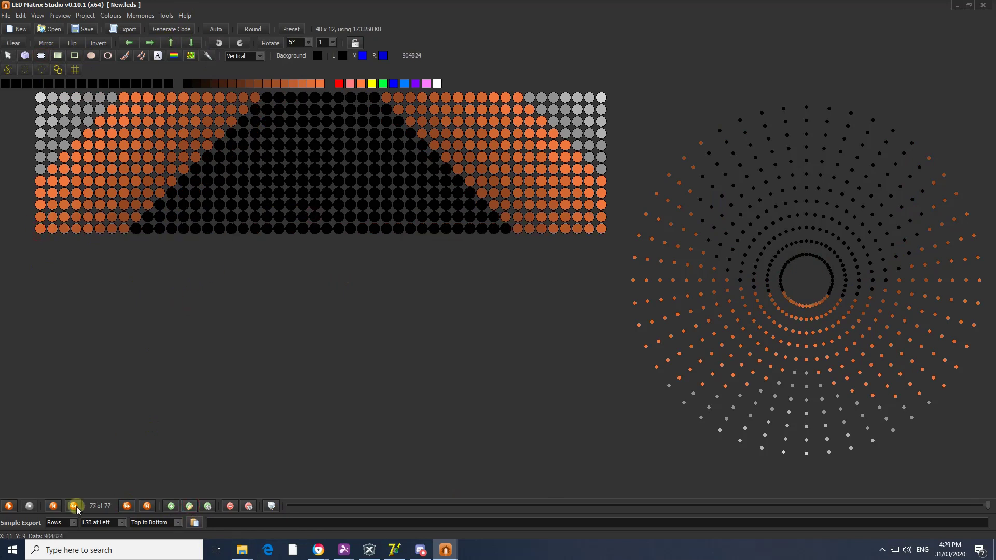
Step: Shift frame 77 up one row and fill its bottom row with orange ends and 34 black centre pixels
left_click(171, 42)
left_click(41, 55)
left_click(52, 217)
left_click(315, 217)
left_click(40, 229)
Step: Create frames 78 and 79, each shifted up one row, with 36 and 38 black centre pixels in their orange bottom rows
left_click(189, 506)
left_click(171, 43)
left_click(41, 55)
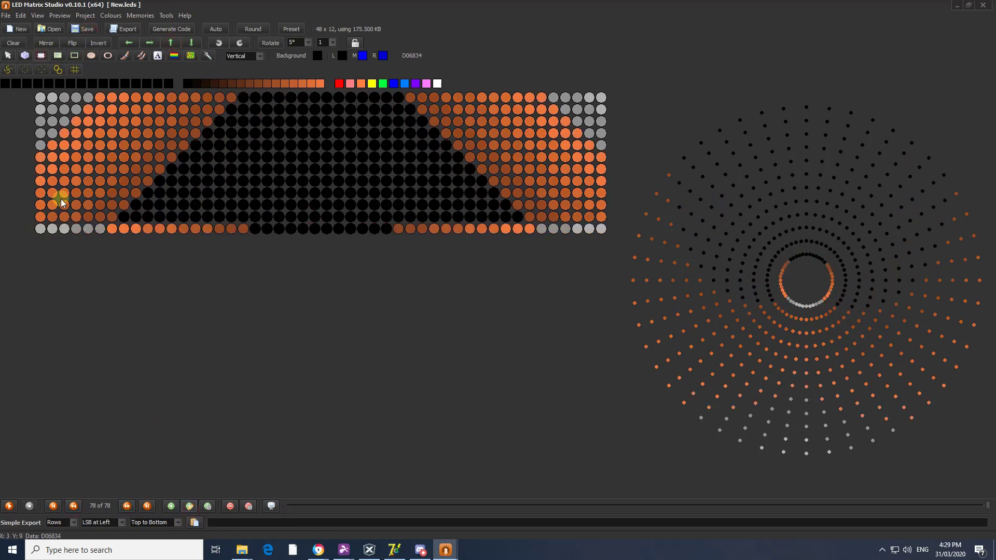
left_click(190, 506)
left_click(171, 43)
left_click(42, 232)
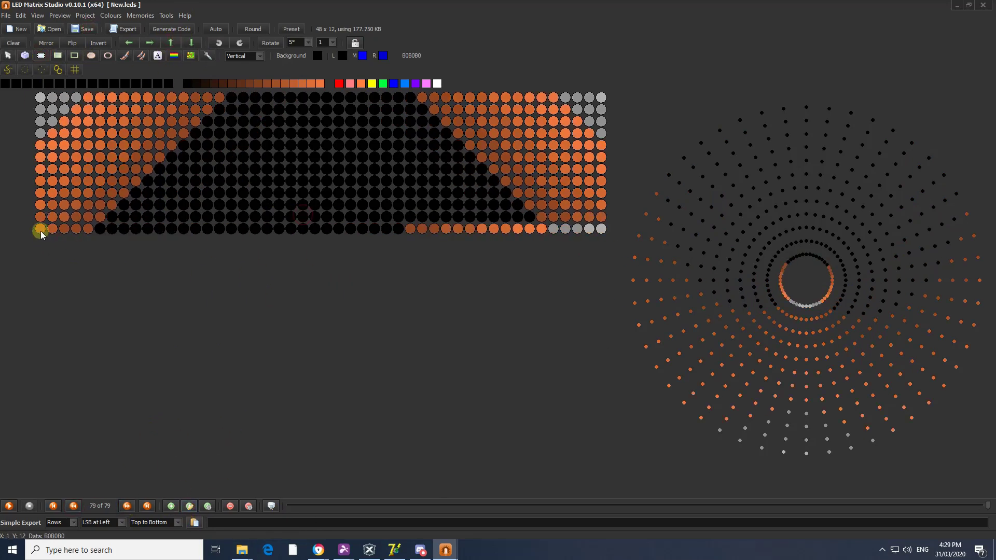
Step: Create frame 80 as a copy shifted up one row, with 40 black centre pixels between orange ends in the bottom row
left_click(190, 507)
left_click(171, 43)
left_click(40, 56)
left_click(52, 217)
left_click(315, 217)
left_click(41, 229)
Step: Create frame 81 as a copy shifted up one row, with 42 black centre pixels between orange ends in the bottom row
left_click(190, 506)
left_click(171, 43)
left_click(41, 56)
left_click(51, 217)
left_click(314, 217)
left_click(37, 229)
Step: Create frames 82 and 83, each shifted up one row, with 44 and 46 black centre pixels in their orange bottom rows
left_click(189, 506)
left_click(171, 43)
left_click(41, 56)
left_click(52, 217)
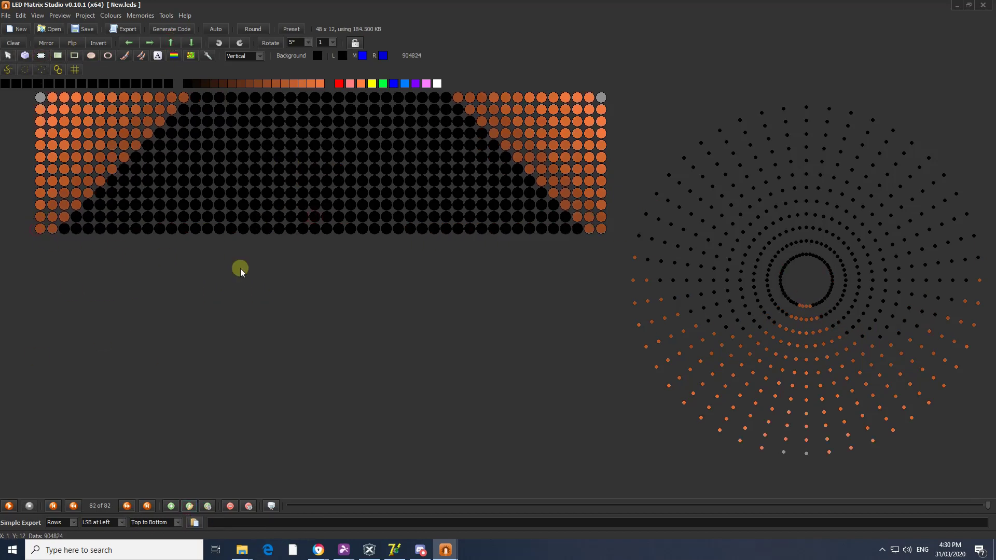
left_click(171, 43)
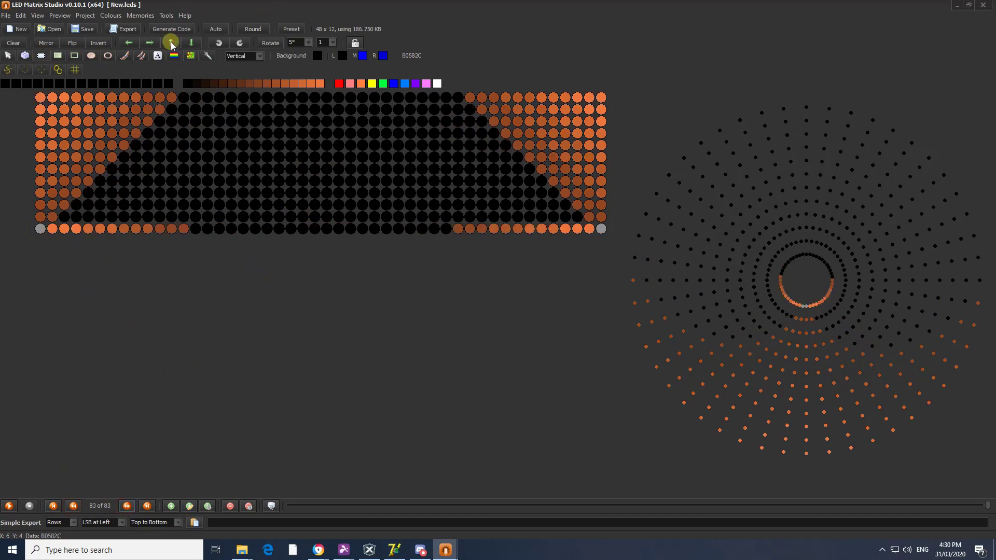
left_click(41, 229)
Step: Create frame 84 as a copy shifted up one row and fill its entire bottom row with black
left_click(189, 506)
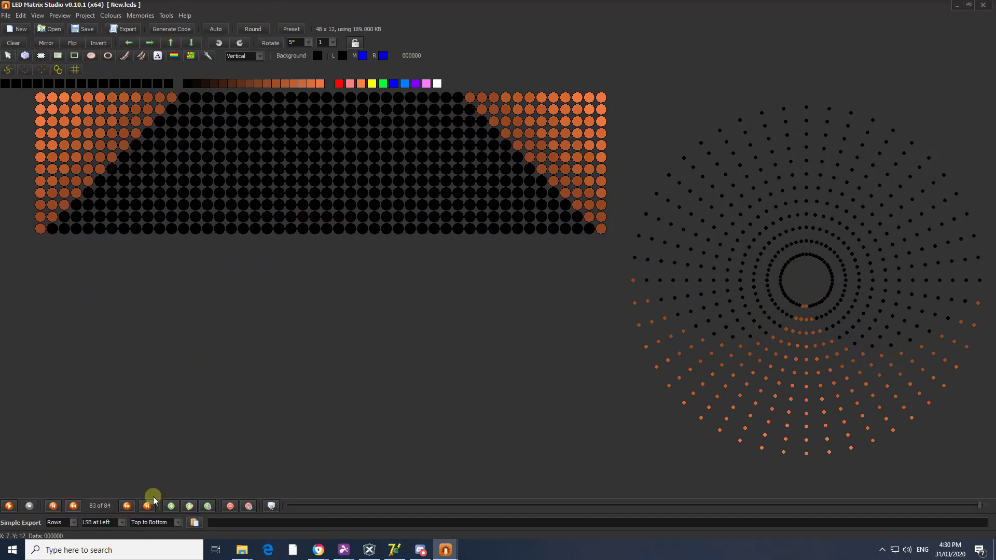
left_click(171, 42)
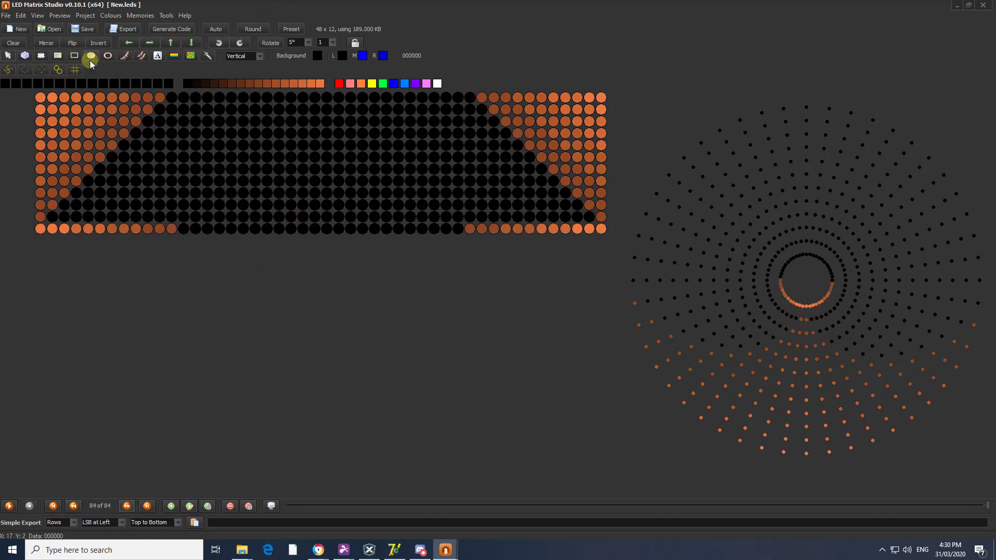
left_click(41, 229)
left_click(251, 228)
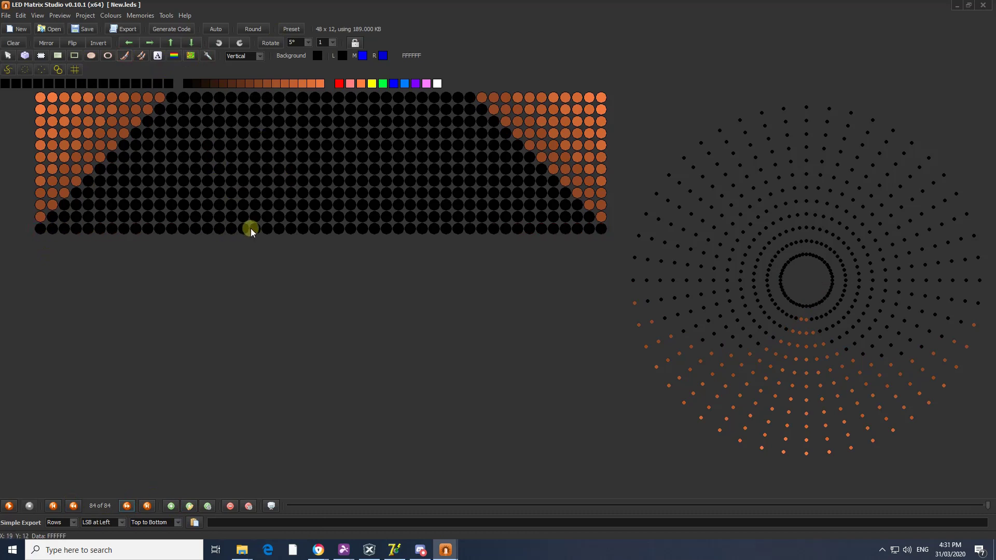
Step: Create frames 85 and 86, each shifted up one row from the previous frame with an all-black bottom row
left_click(189, 506)
left_click(171, 42)
left_click(40, 229)
left_click(199, 229)
left_click(189, 506)
left_click(171, 43)
left_click(41, 229)
left_click(199, 229)
Step: Create frames 87 and 88, each shifted up one row with an all-black bottom row, checking them against neighbouring frames
left_click(190, 506)
left_click(170, 43)
left_click(41, 228)
left_click(159, 229)
left_click(189, 506)
left_click(127, 506)
left_click(73, 506)
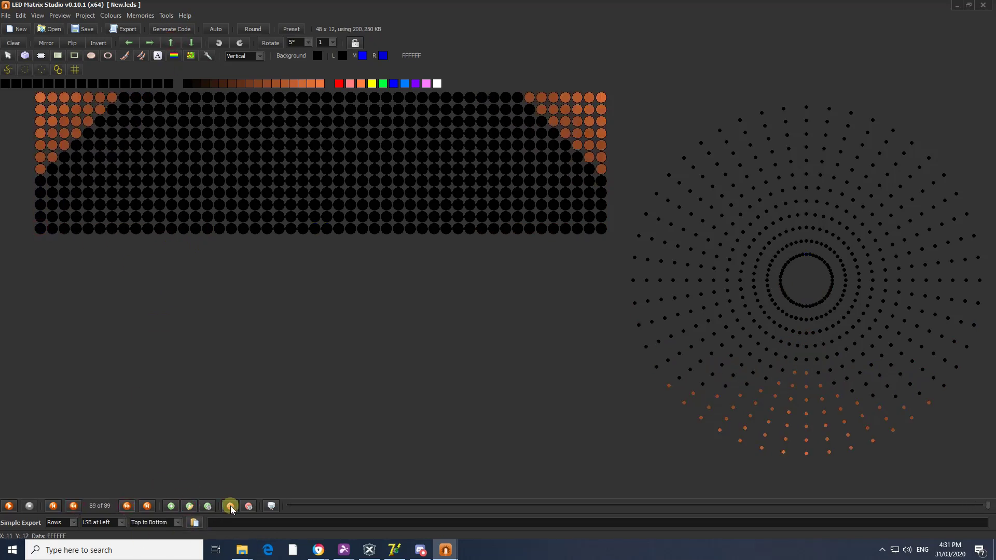
Step: Create frames 89 and 90, each shifted up one row from the previous frame with an all-black bottom row
left_click(190, 506)
left_click(171, 43)
left_click(41, 229)
left_click(148, 229)
left_click(190, 506)
left_click(170, 43)
left_click(40, 229)
left_click(136, 229)
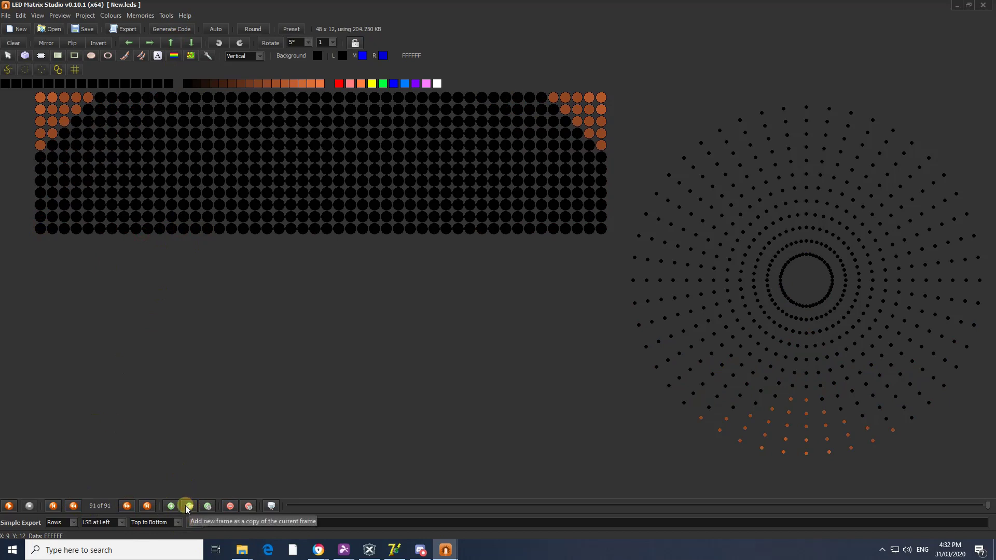
Step: Shift frame 91 up one row with an all-black bottom row, and compare it with the preceding frames
left_click(171, 43)
left_click(41, 229)
left_click(255, 229)
left_click(73, 505)
left_click(73, 506)
left_click(126, 506)
left_click(126, 506)
left_click(74, 506)
Step: Create frames 92 and 93, each shifted up one row from the previous frame with an all-black bottom row
left_click(190, 506)
left_click(170, 42)
left_click(41, 229)
left_click(76, 229)
left_click(190, 506)
left_click(171, 43)
left_click(40, 229)
left_click(65, 229)
Step: Create the closing frames 94 and 95, shifting the remaining orange corner pixels up and out and blackening the bottom row
left_click(189, 506)
left_click(171, 42)
left_click(41, 229)
left_click(256, 229)
Step: Browse back through the animation frames, then play the animation to review it and stop playback
scroll(232, 288, "down", 20)
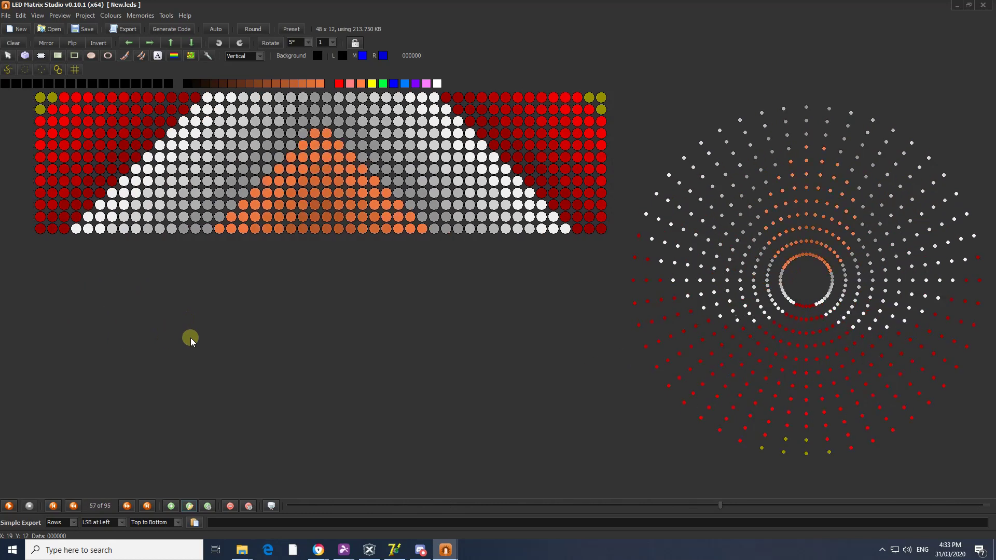
left_click(9, 506)
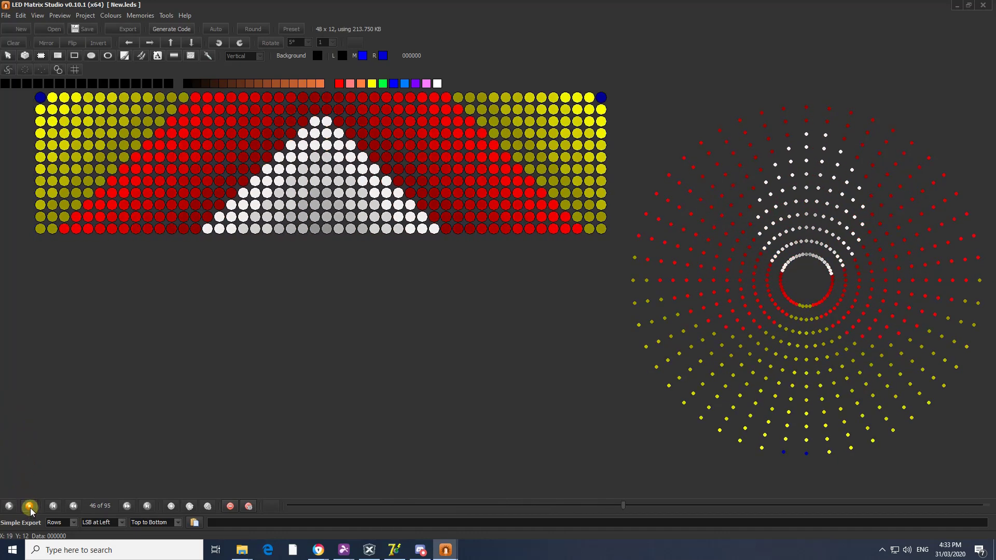
left_click(30, 507)
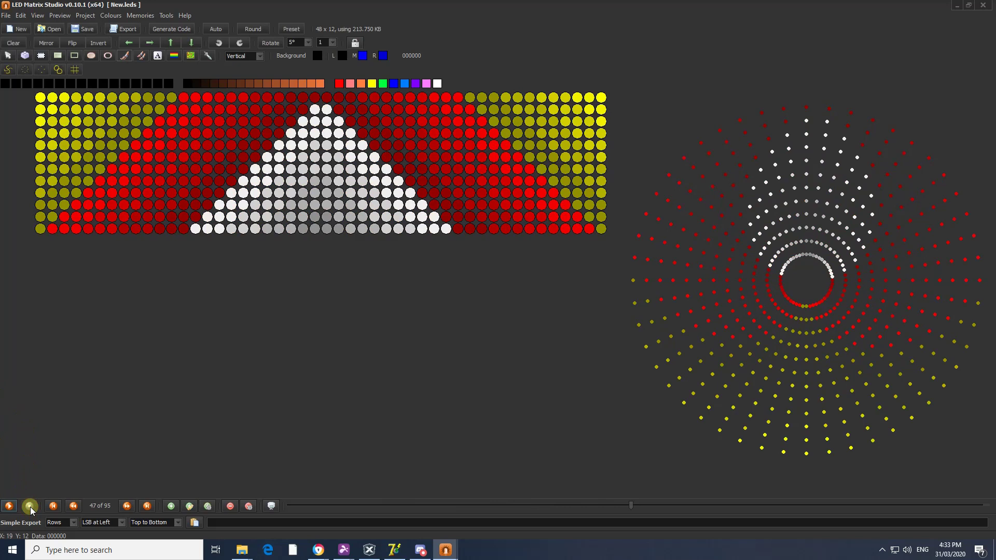